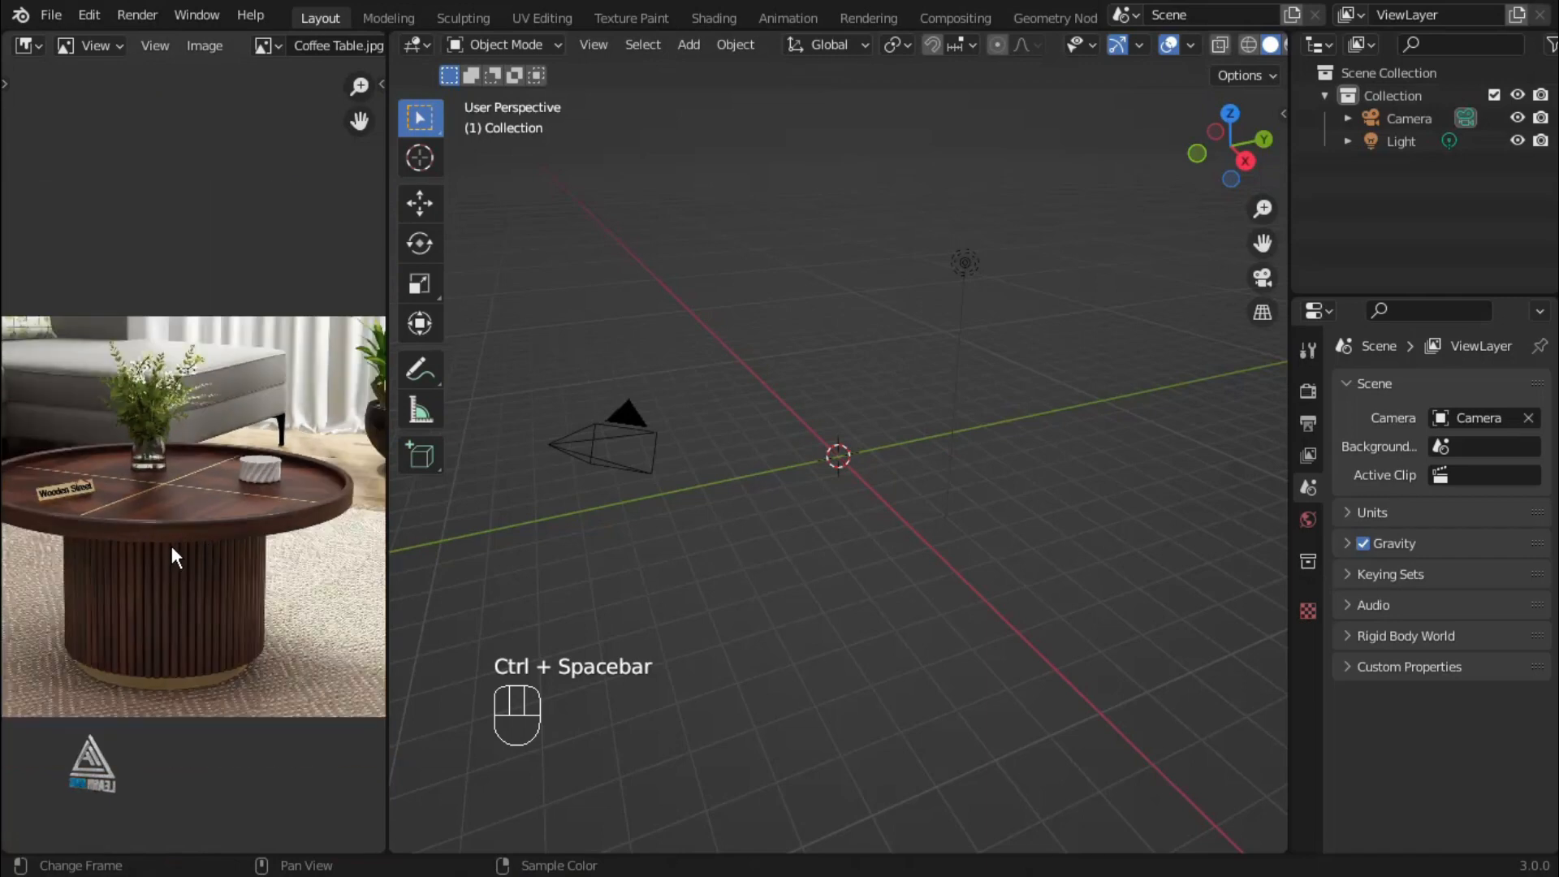
Examine the round top, slatted base and bottom ring in the Coffee Table.jpg reference image, enlarged to full view
scroll(125, 599, up, 2)
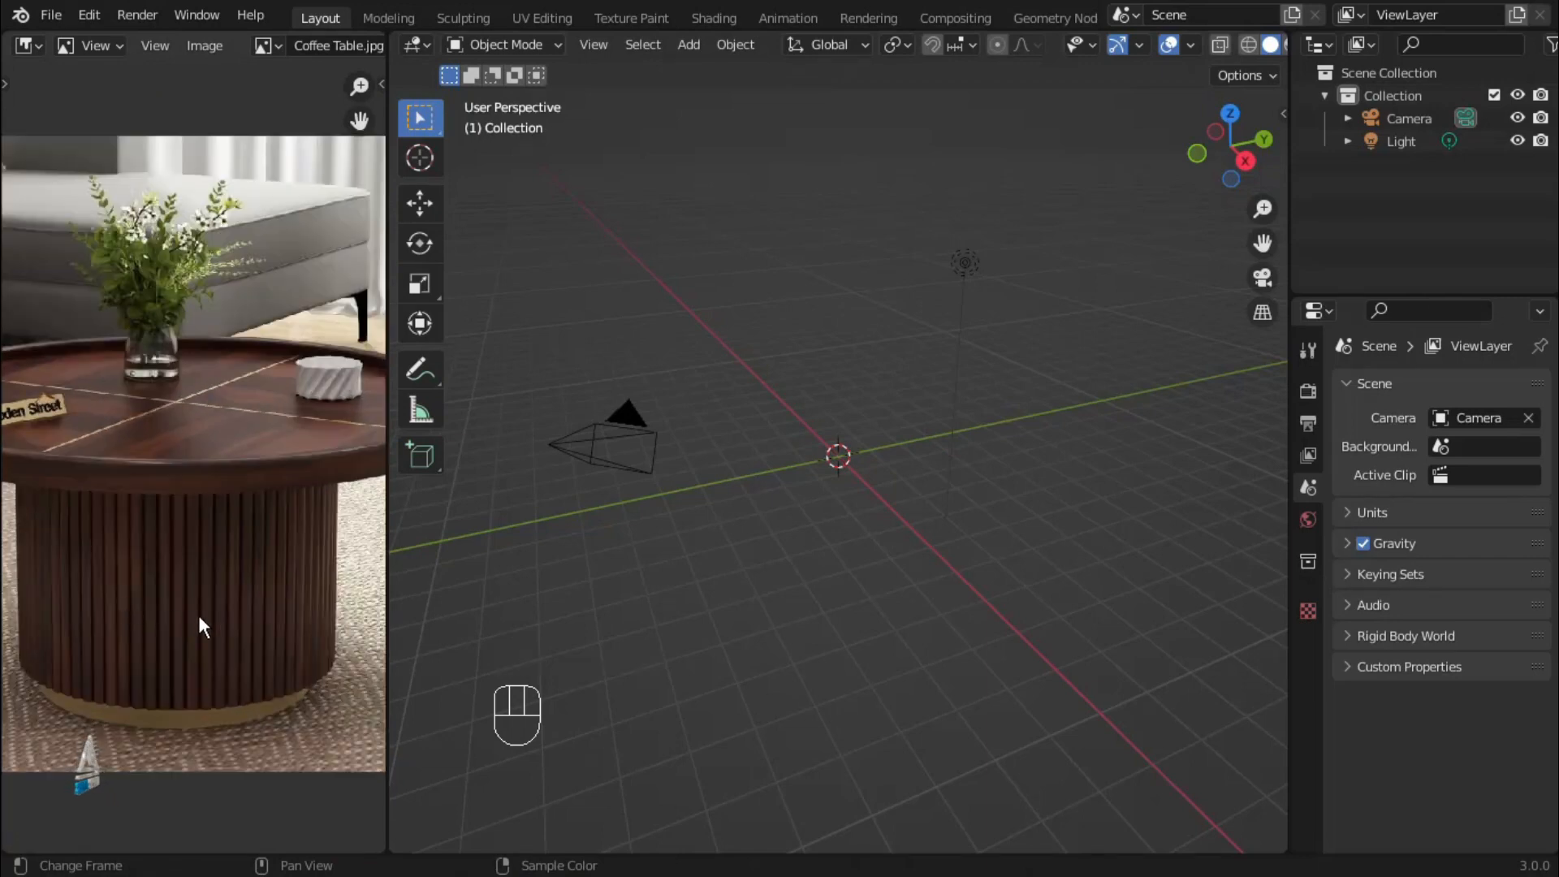
scroll(199, 617, up, 1)
scroll(200, 617, down, 3)
key(ctrl+space)
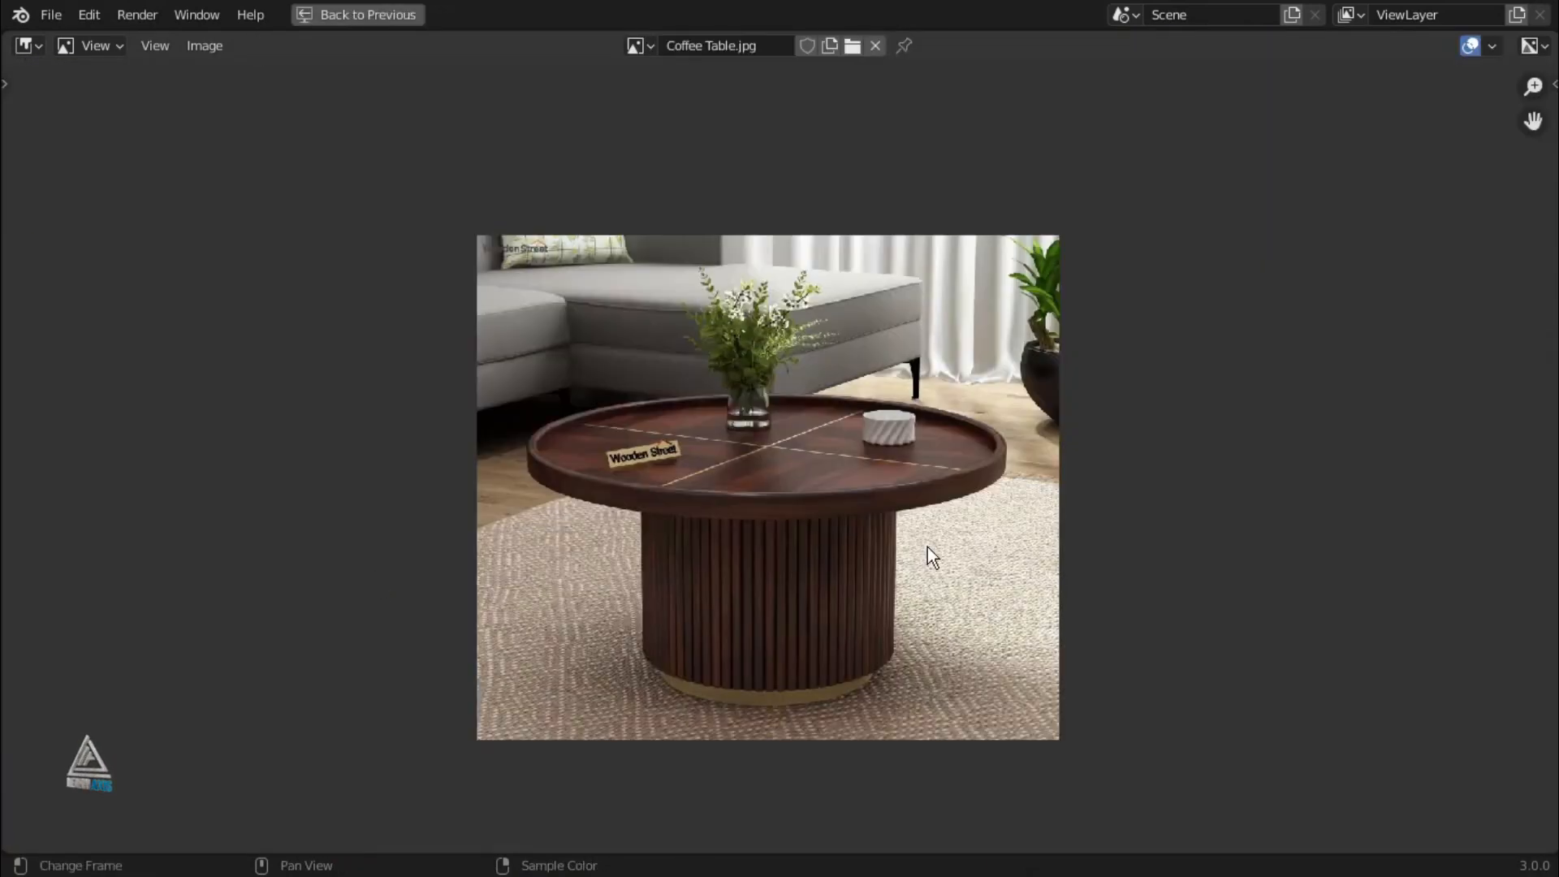
scroll(825, 577, up, 2)
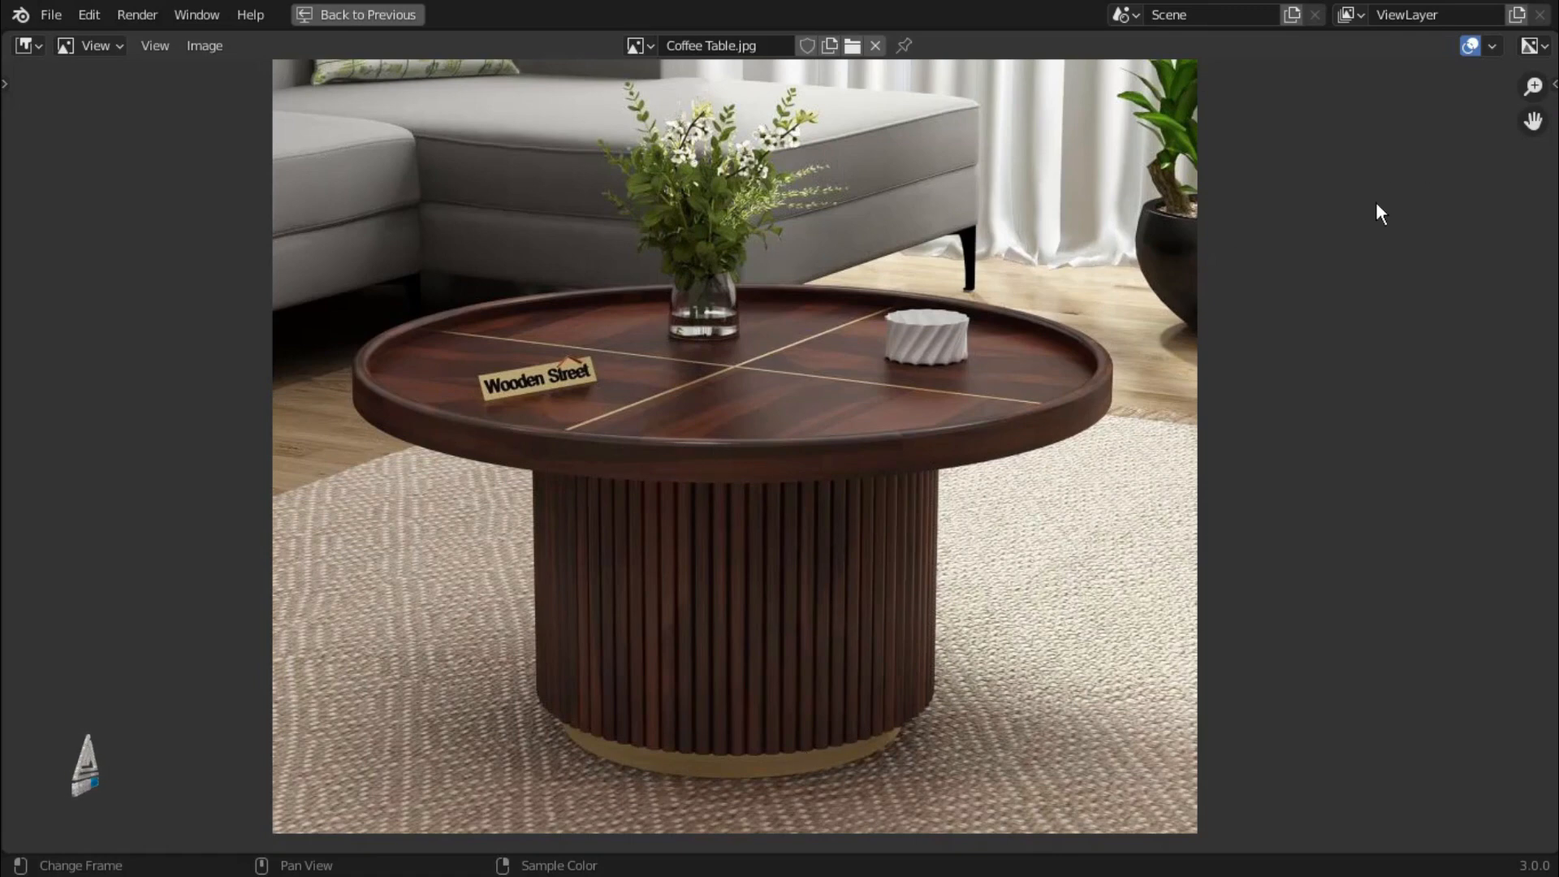
key(ctrl+space)
scroll(195, 470, down, 3)
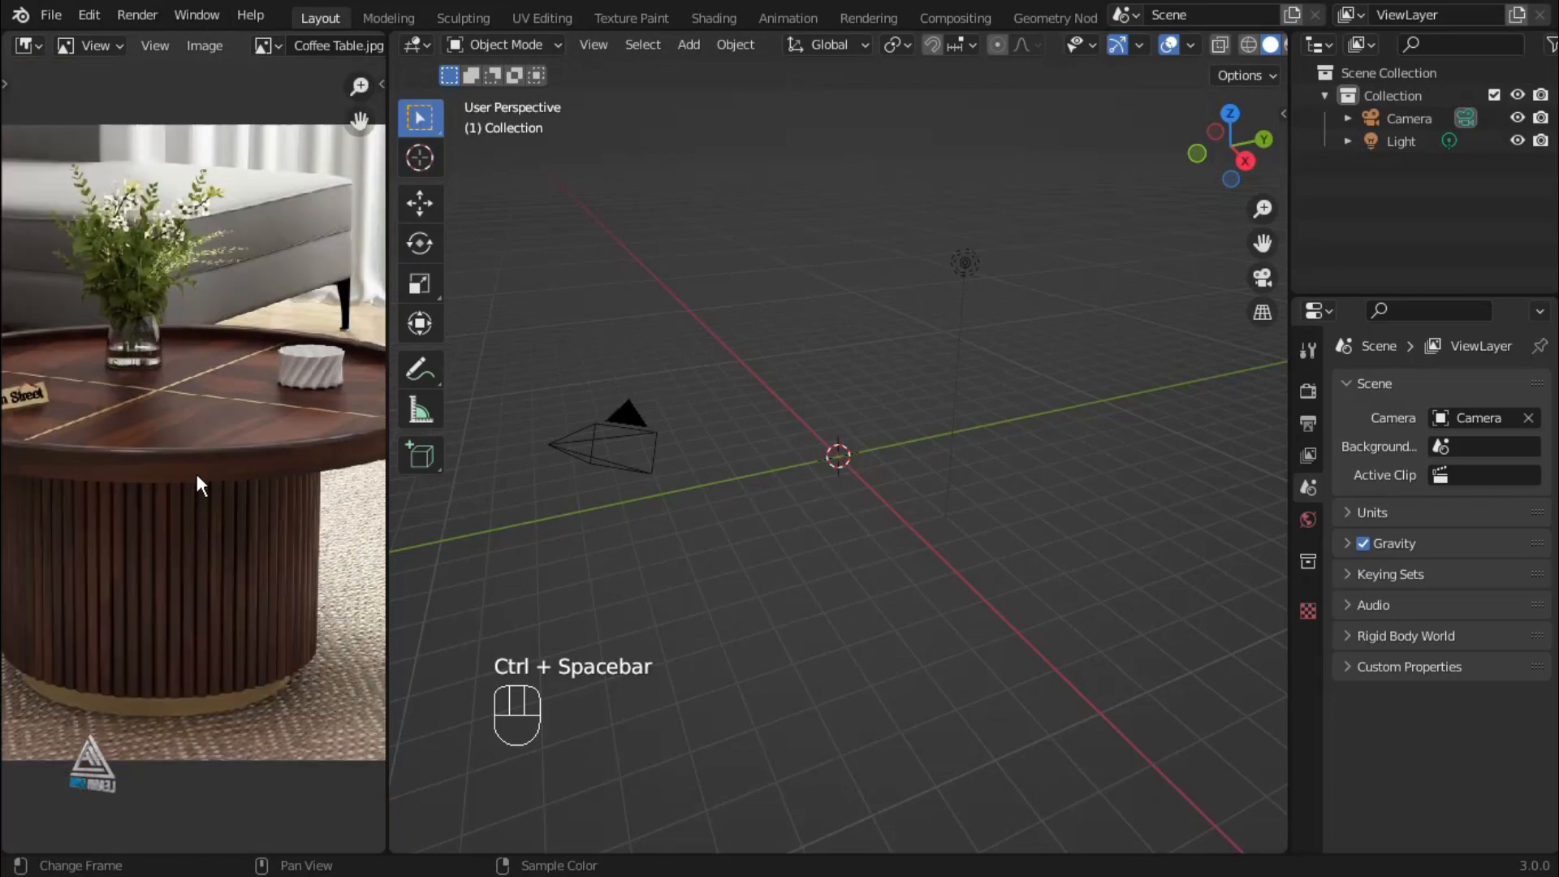
scroll(219, 523, up, 1)
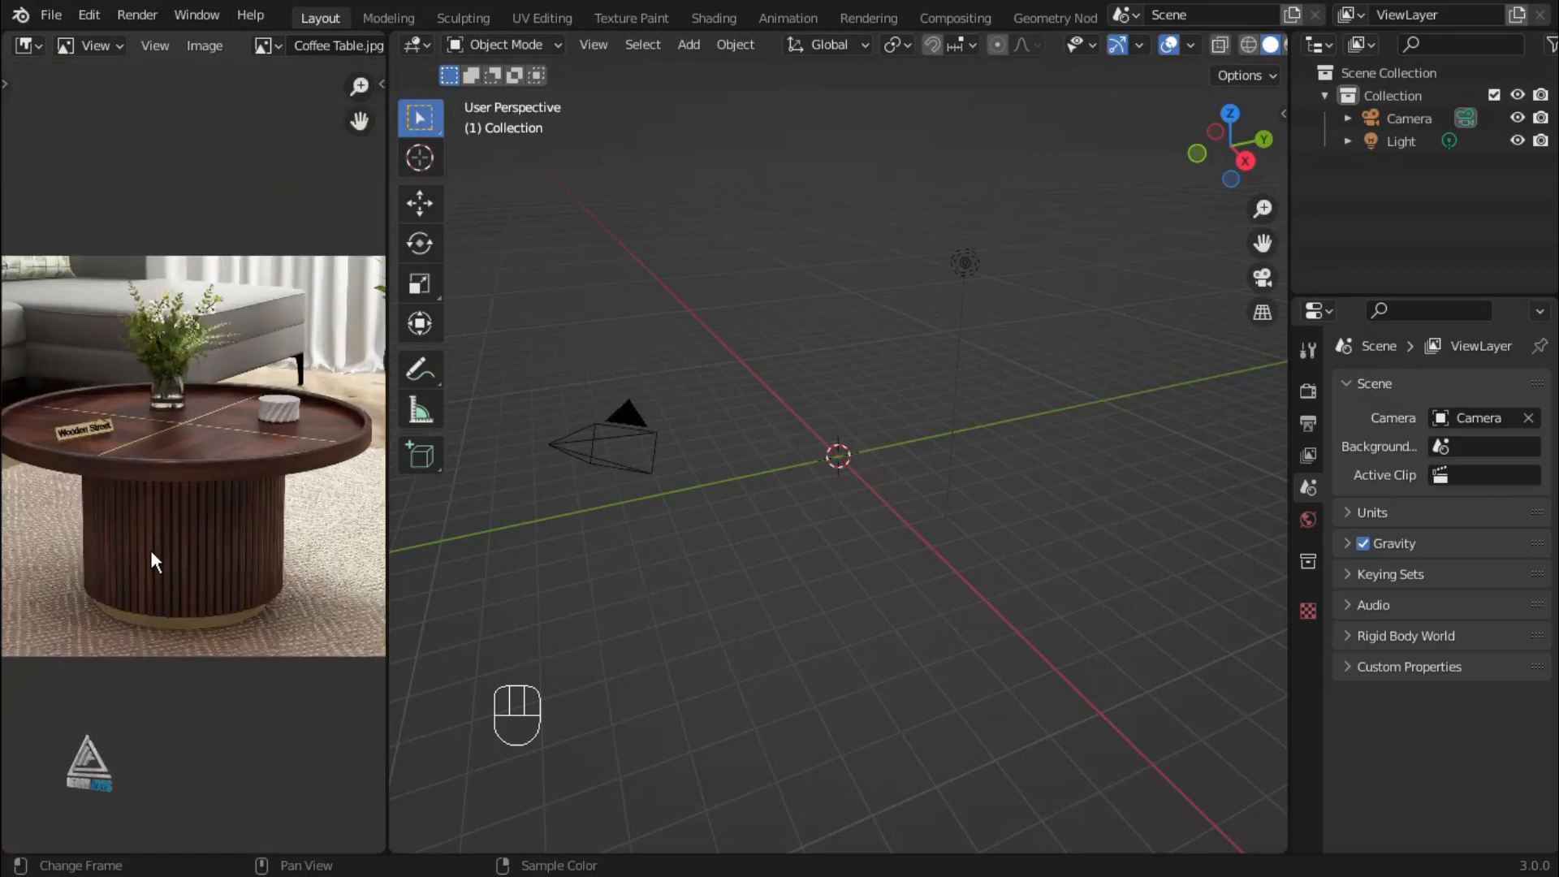
Add a cylinder mesh at the world origin to serve as the table base
scroll(821, 403, up, 3)
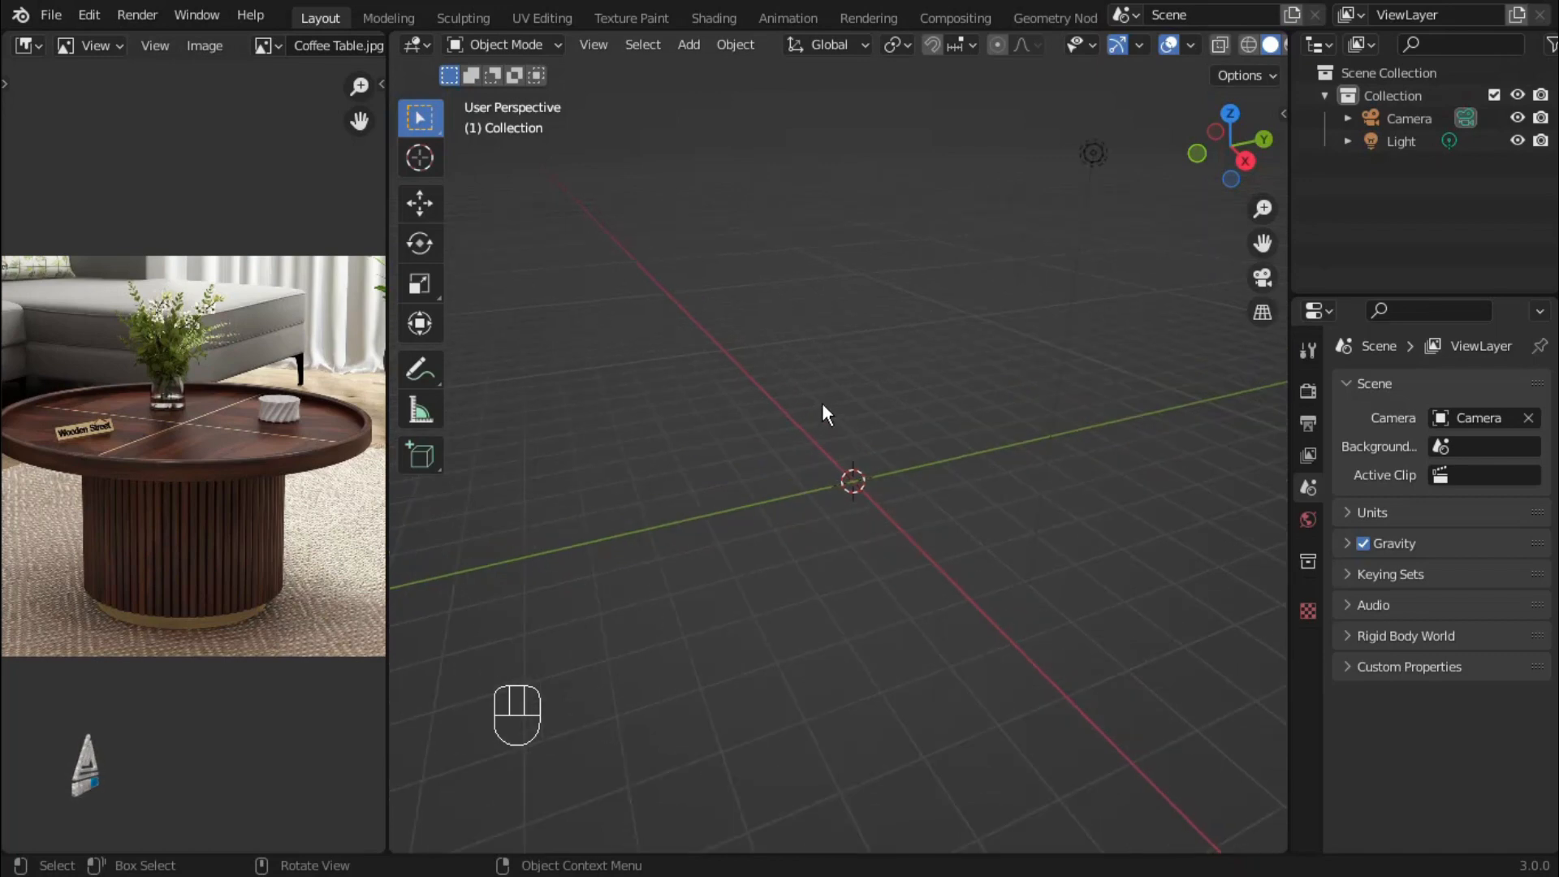
scroll(877, 430, up, 1)
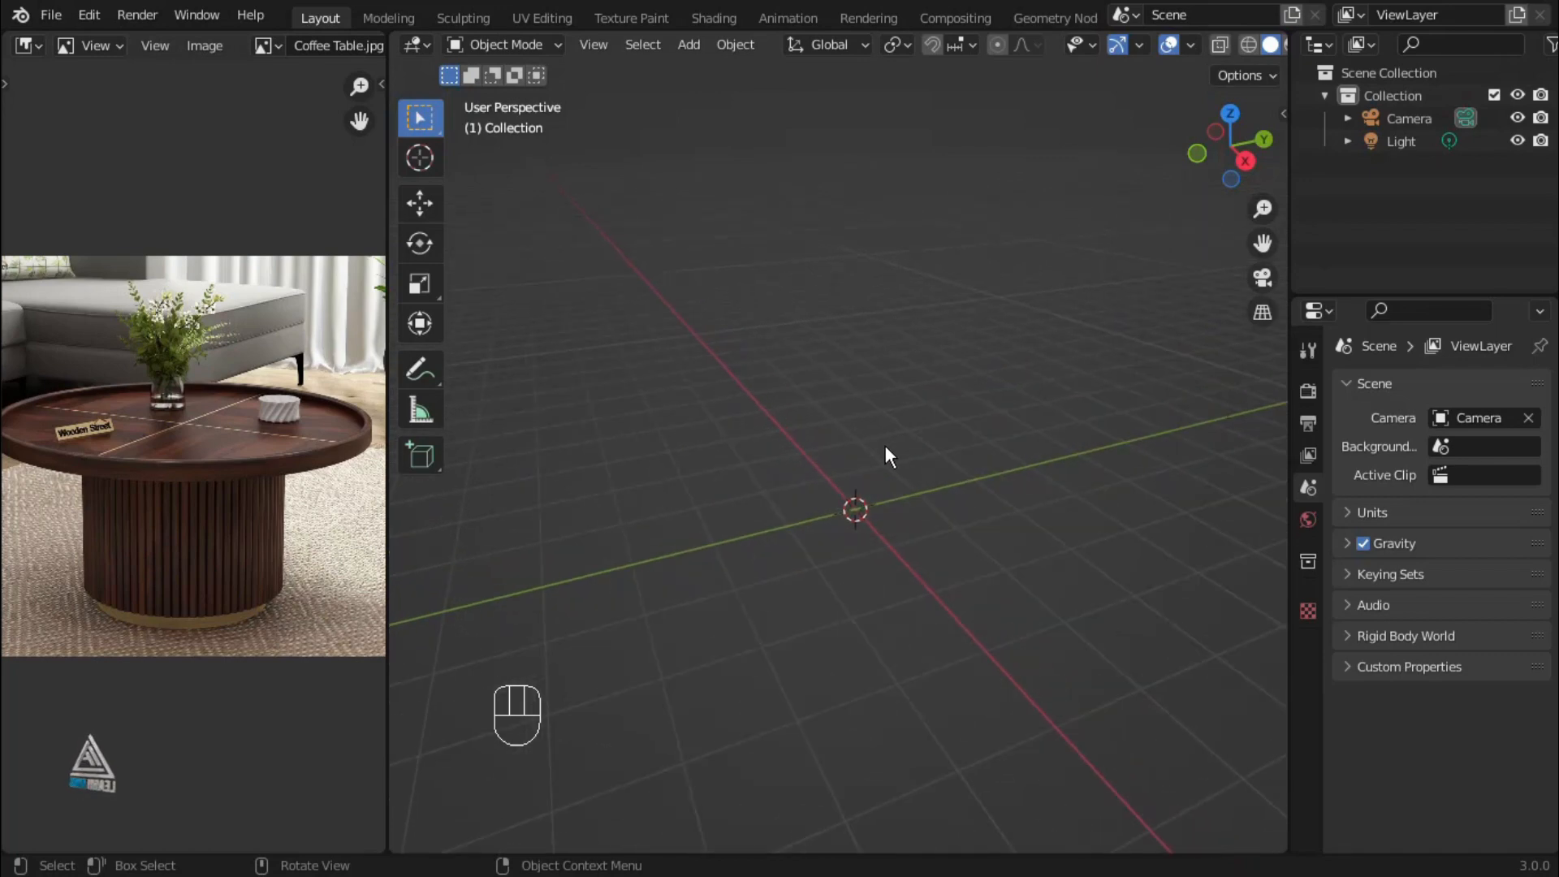
key(shift+a)
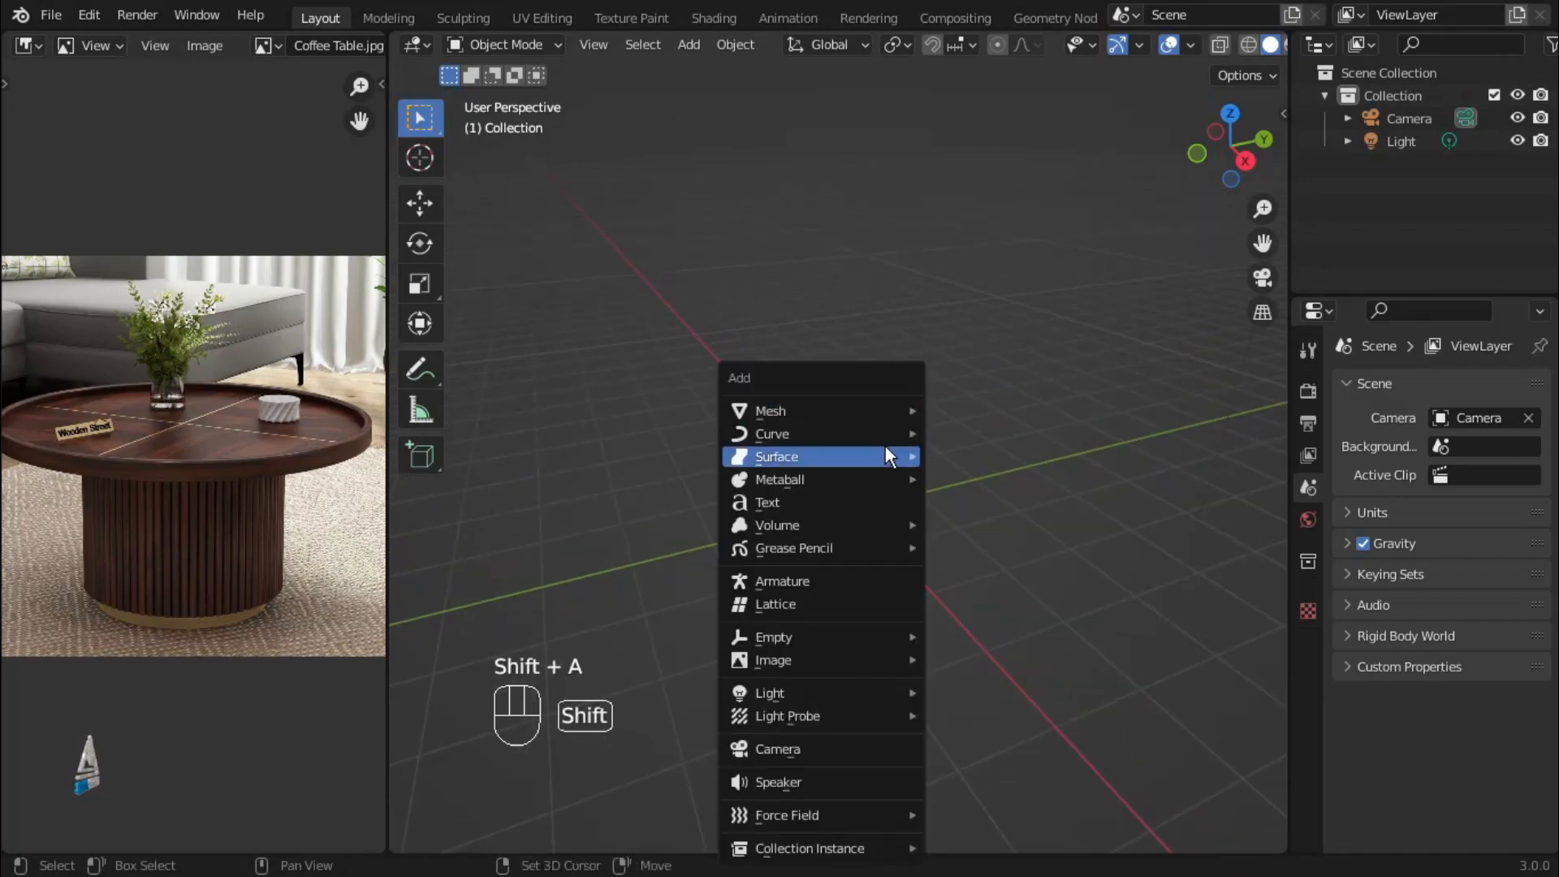
mouse_move(771, 410)
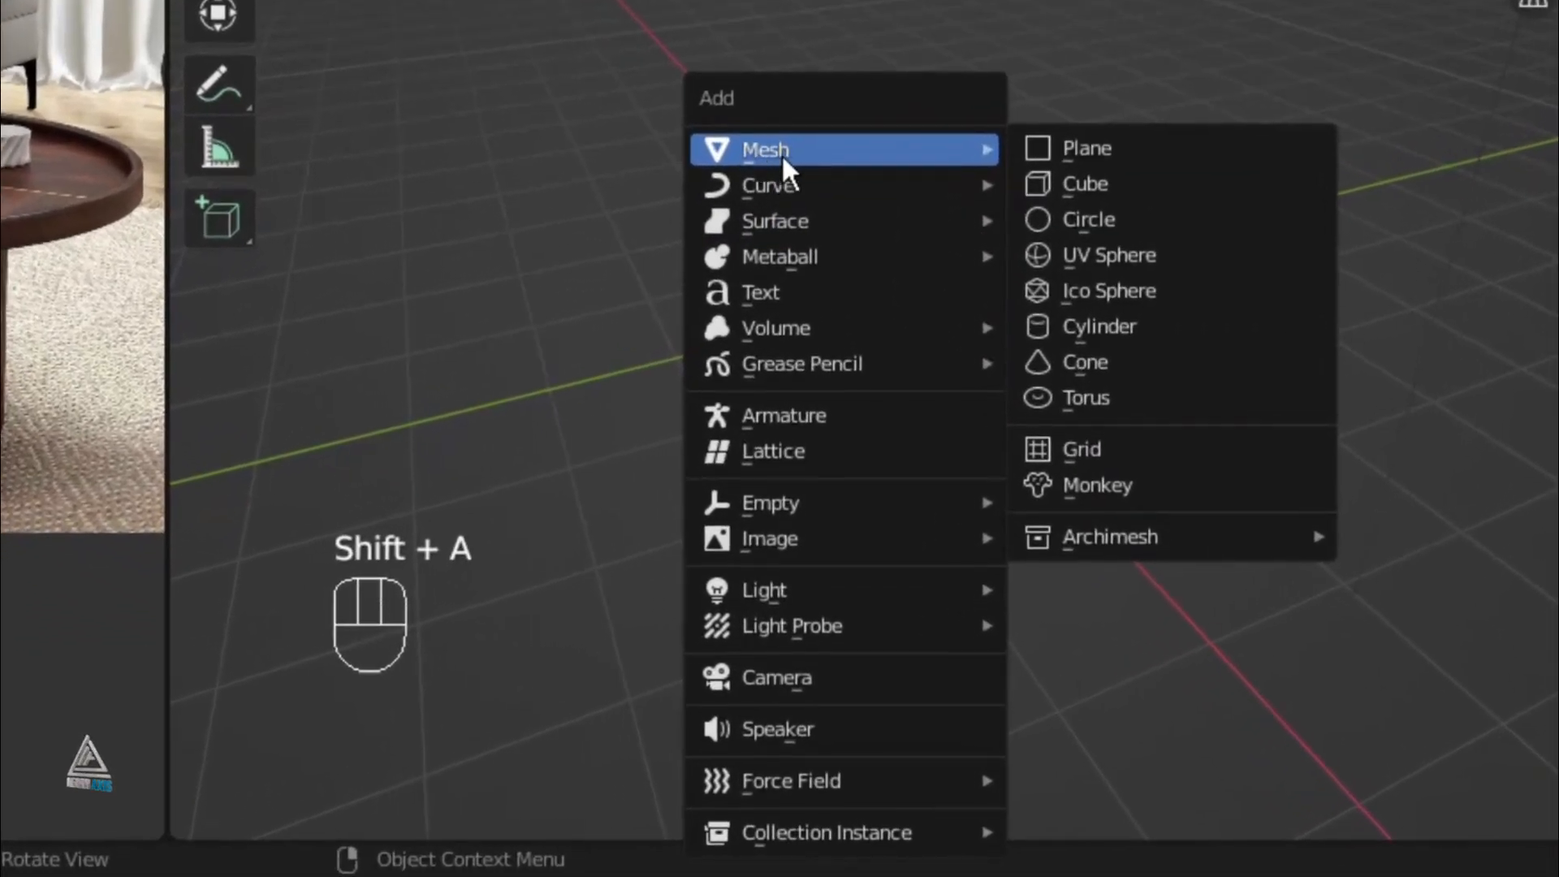
click(1122, 328)
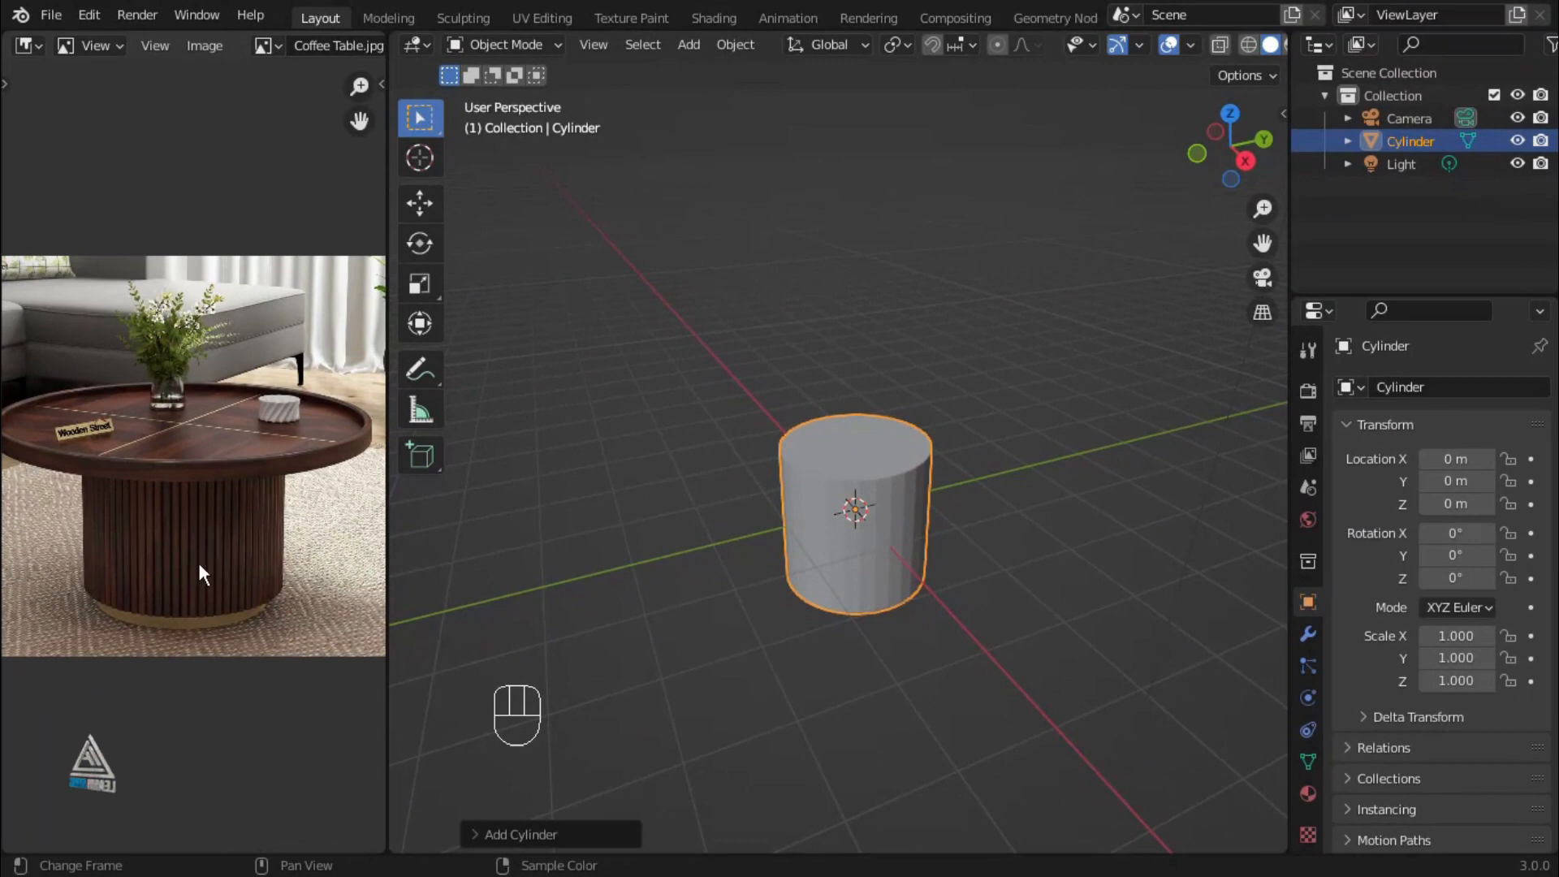
Set the new cylinder to 96 vertices and a 1.2 m radius, and deselect it
scroll(197, 558, up, 4)
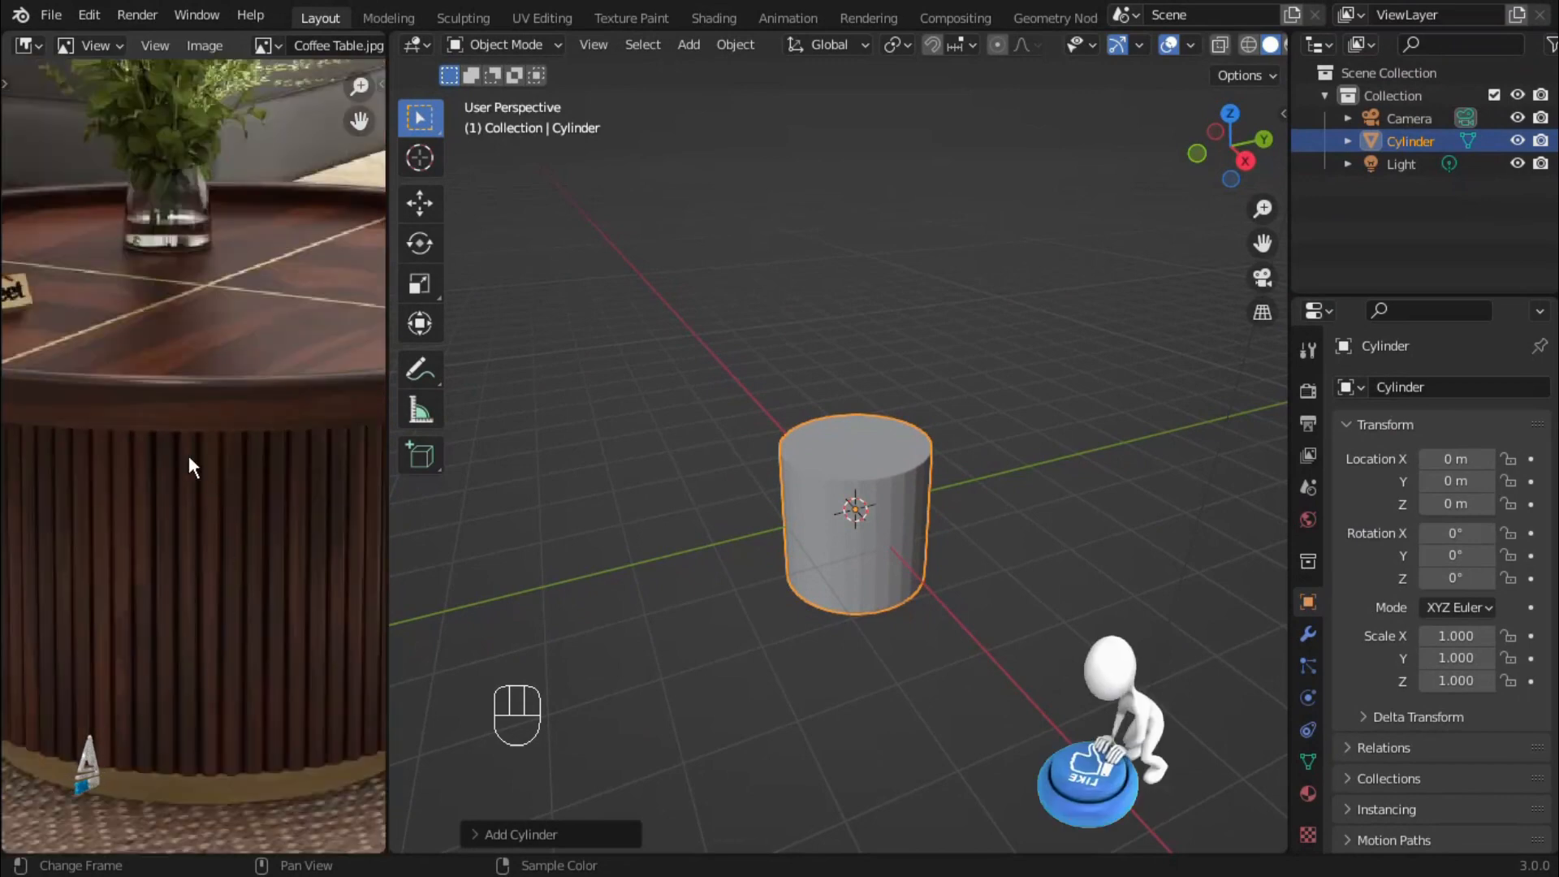
scroll(864, 568, up, 3)
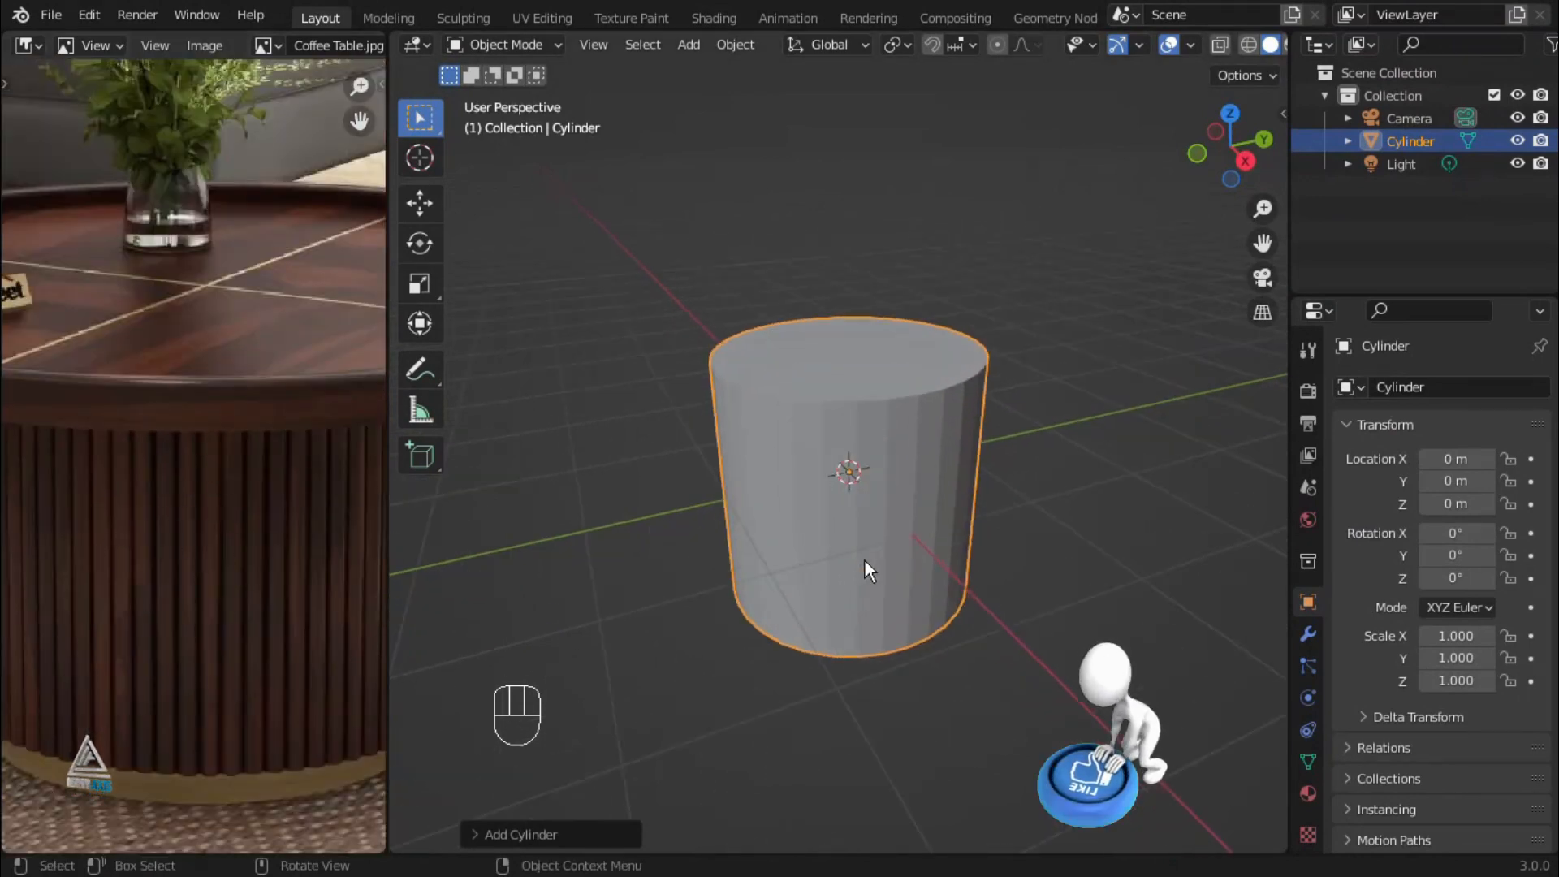
scroll(864, 559, up, 1)
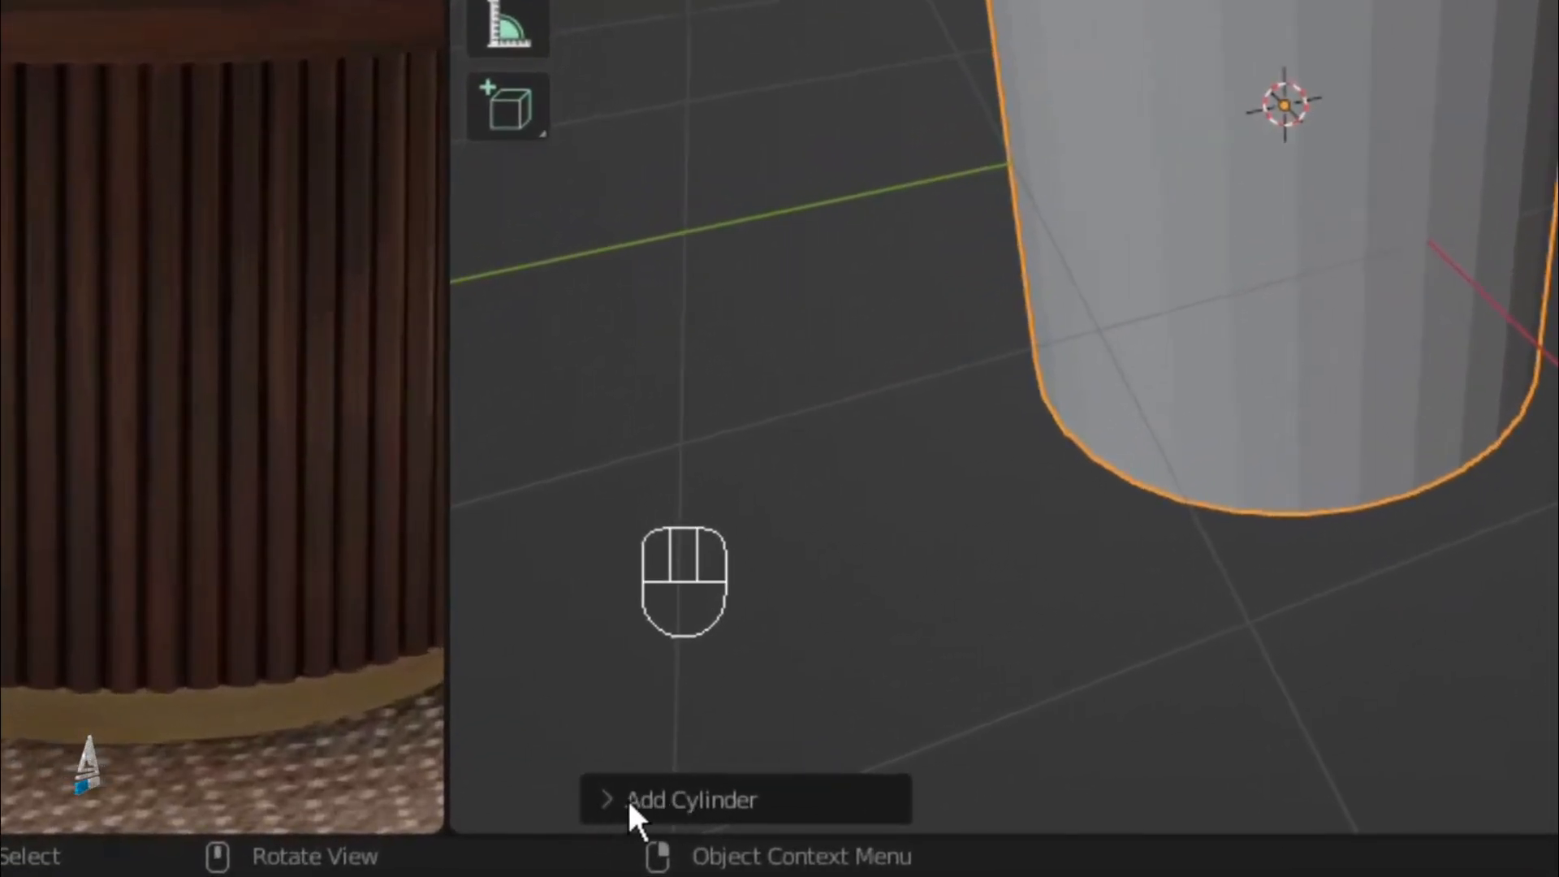
click(619, 799)
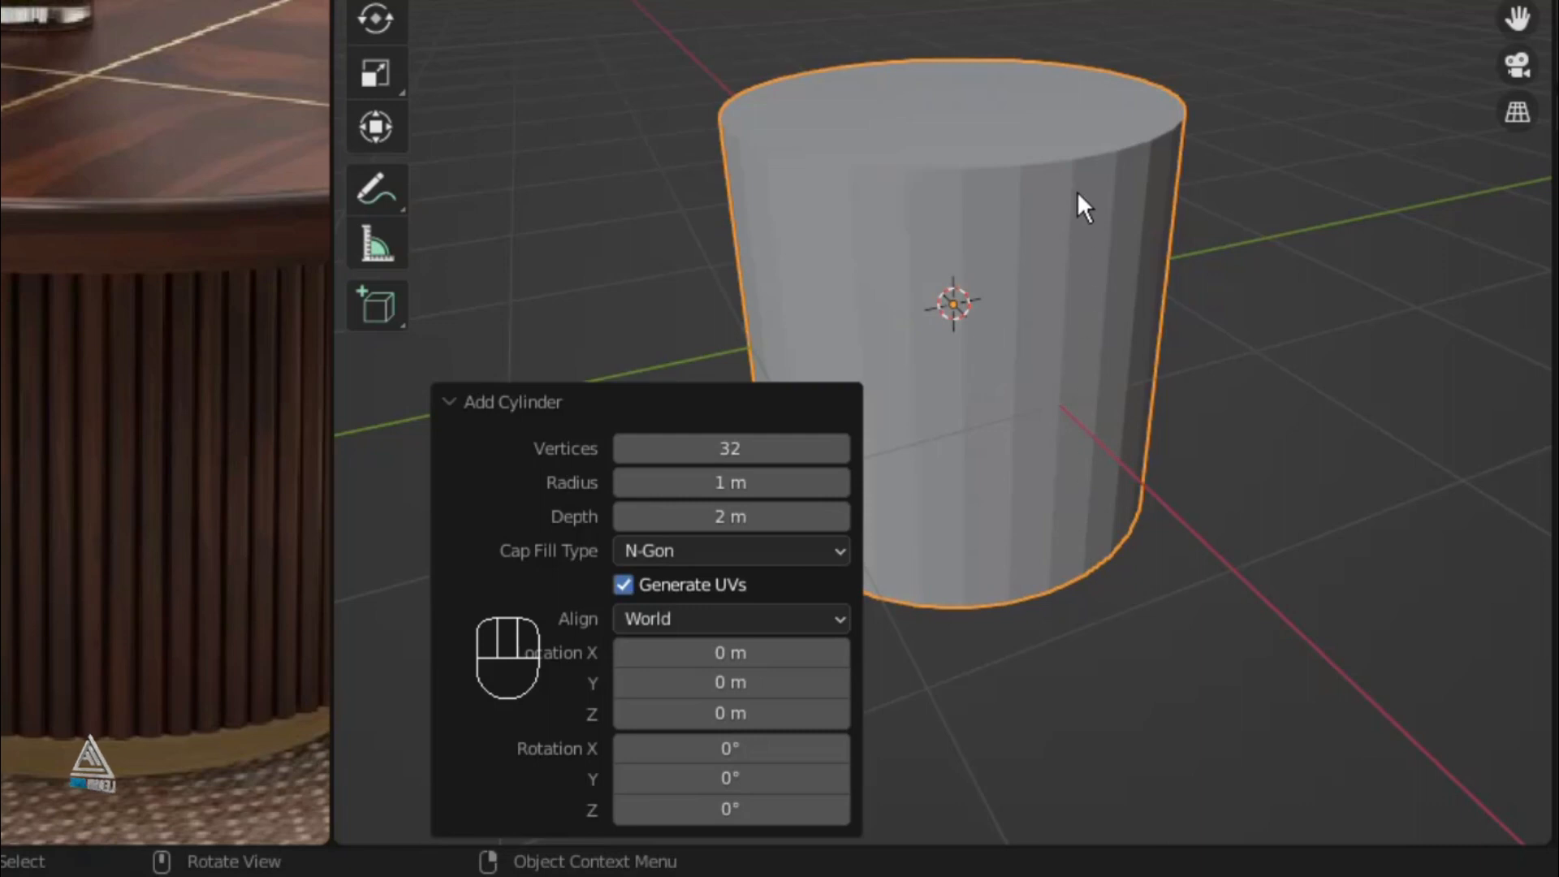
click(746, 457)
text(64)
key(Return)
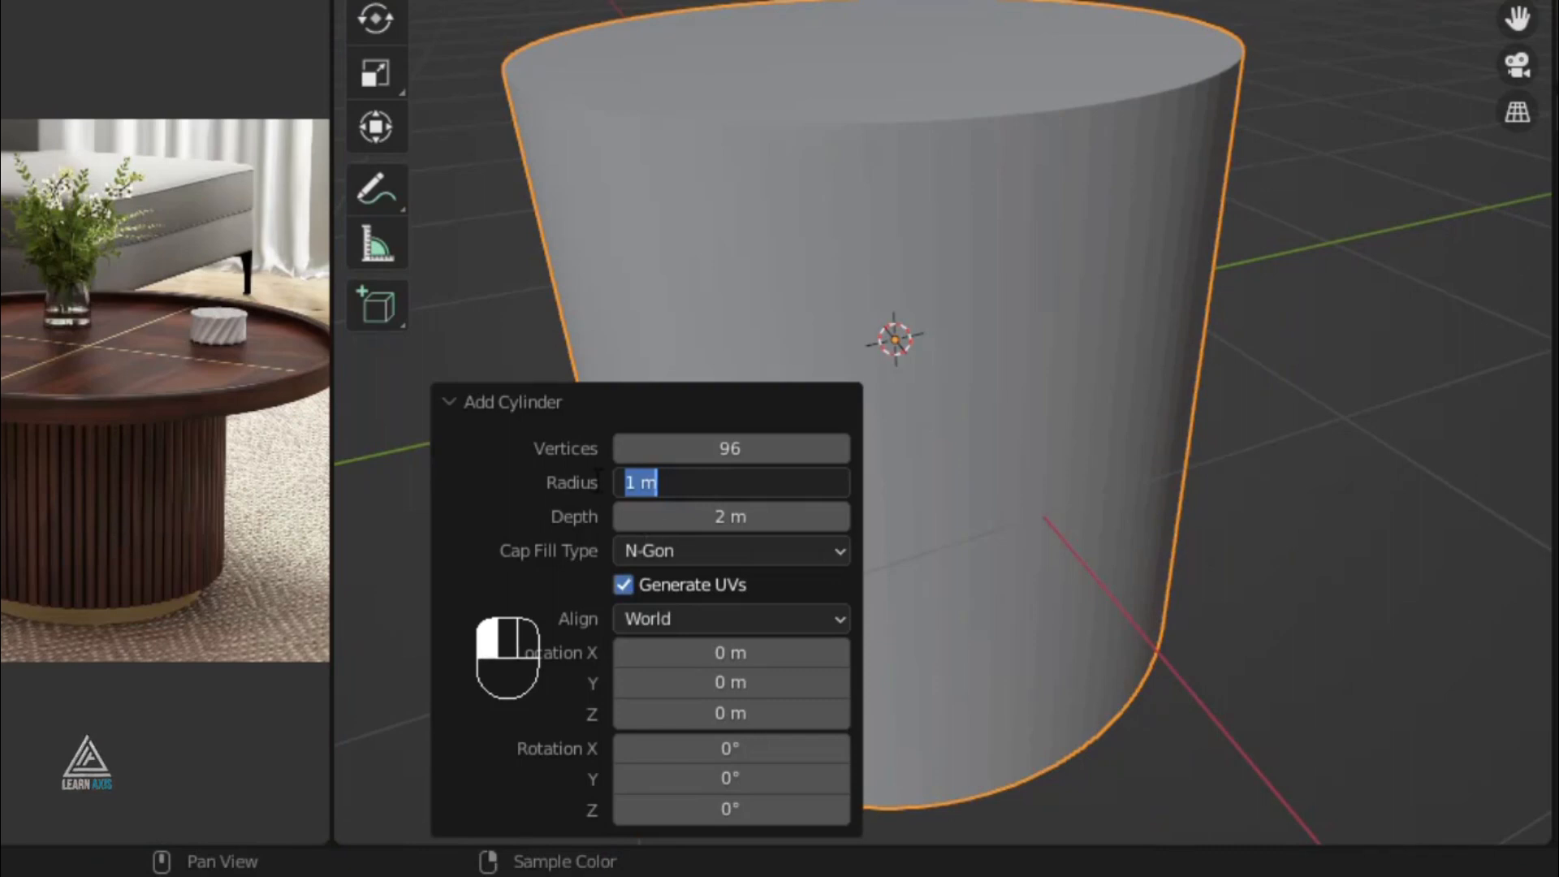
text(1.)
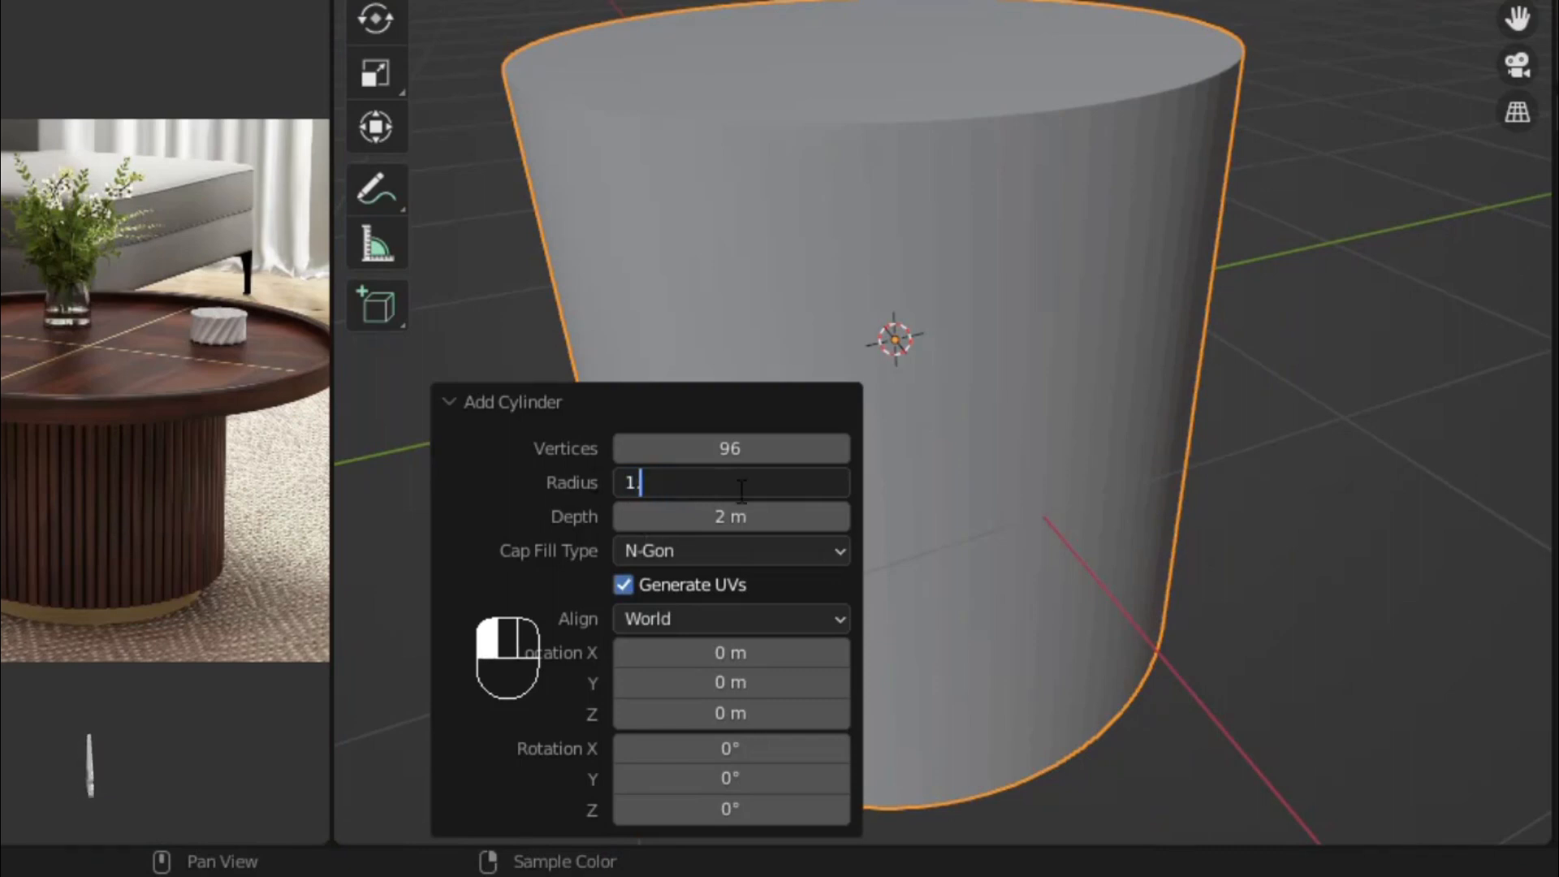
text(2)
key(Return)
click(1319, 446)
Select the cylinder and rename it Middle
scroll(1321, 441, down, 6)
scroll(1315, 540, up, 4)
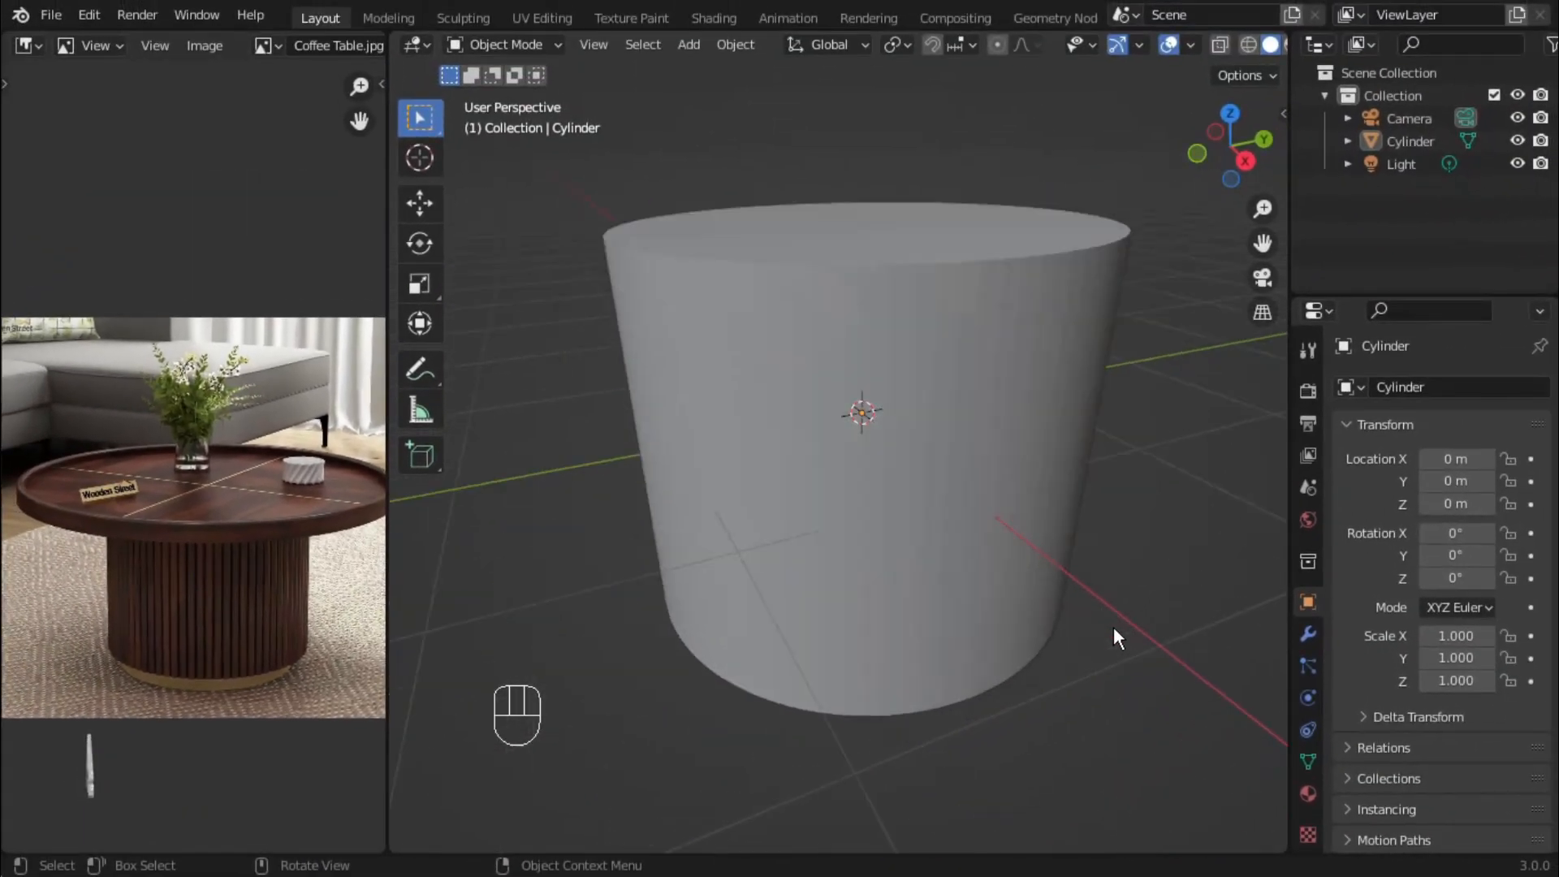
middle_drag(1131, 600, 1088, 496)
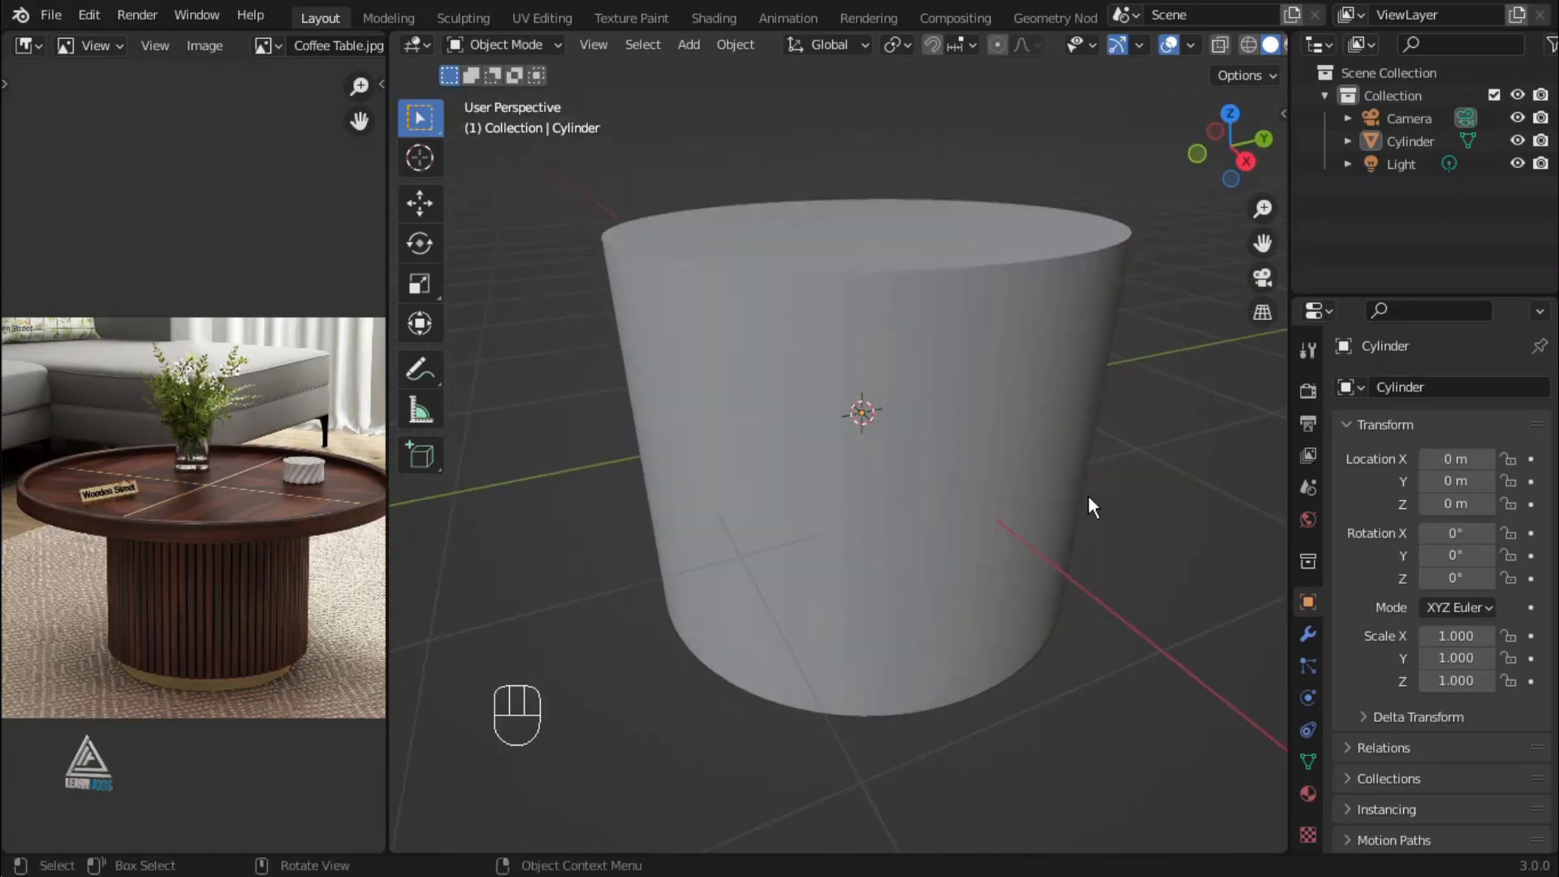
click(1012, 385)
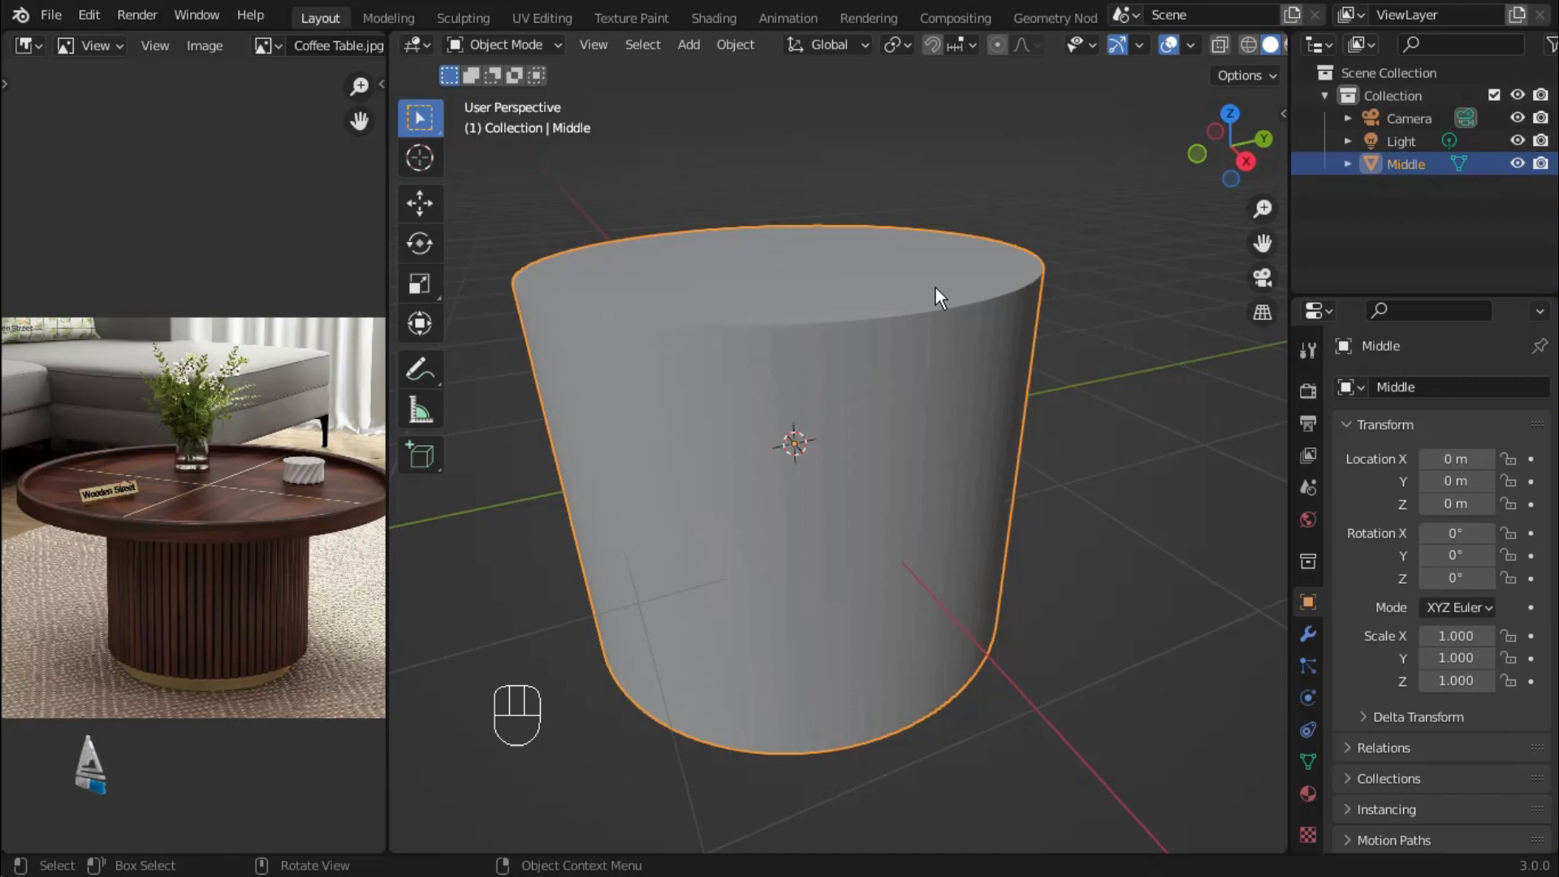
Add a Bevel modifier to the Middle cylinder with an amount of 0.01 m and 5 segments
scroll(935, 287, up, 2)
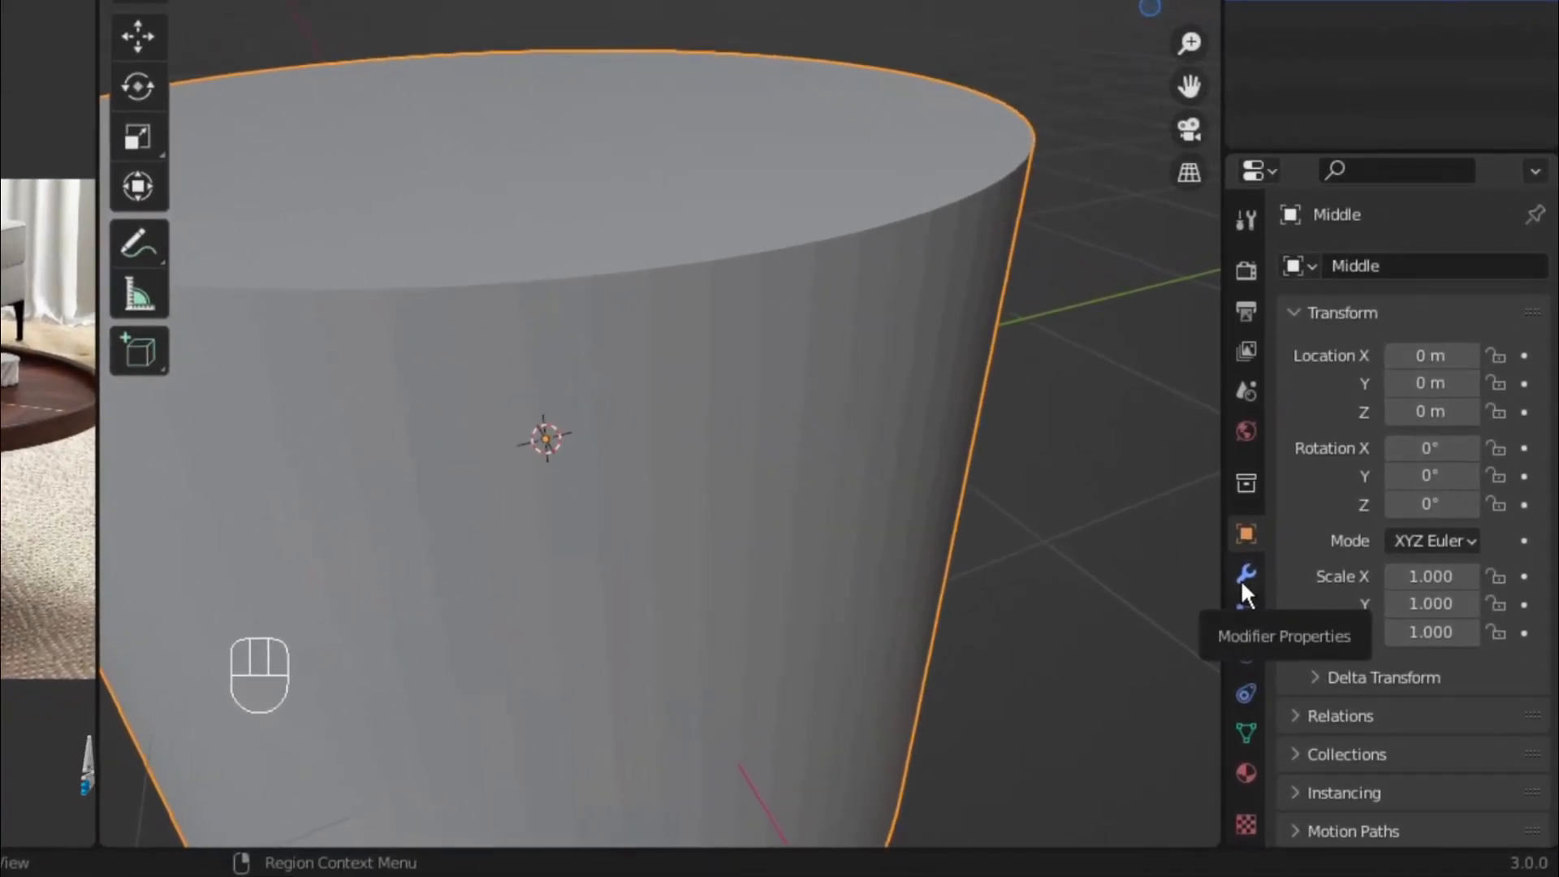
click(1241, 578)
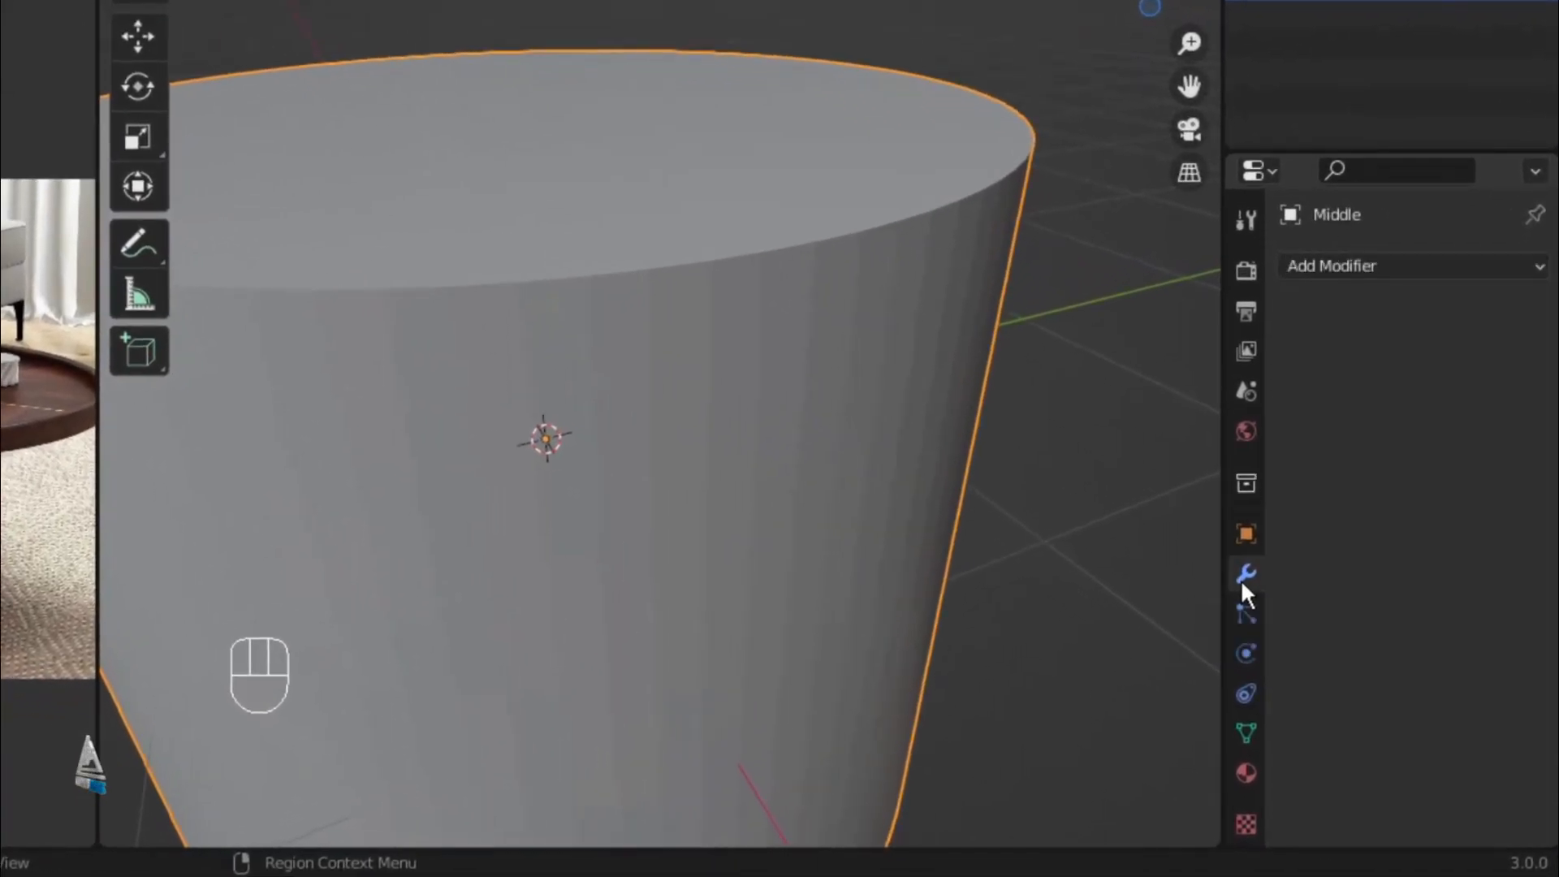
click(1321, 268)
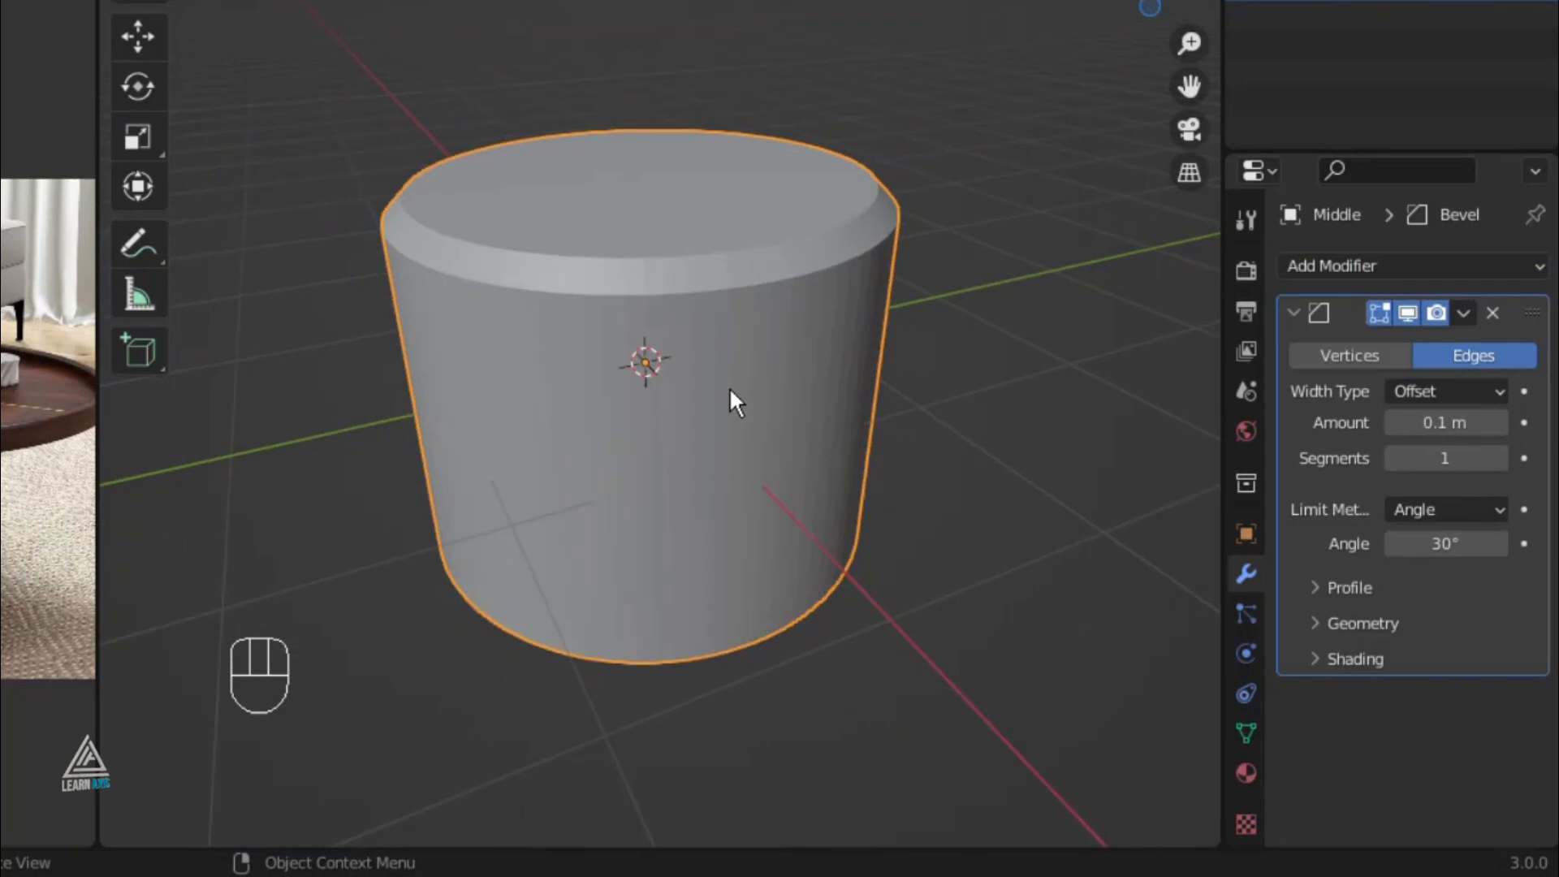
scroll(729, 387, up, 5)
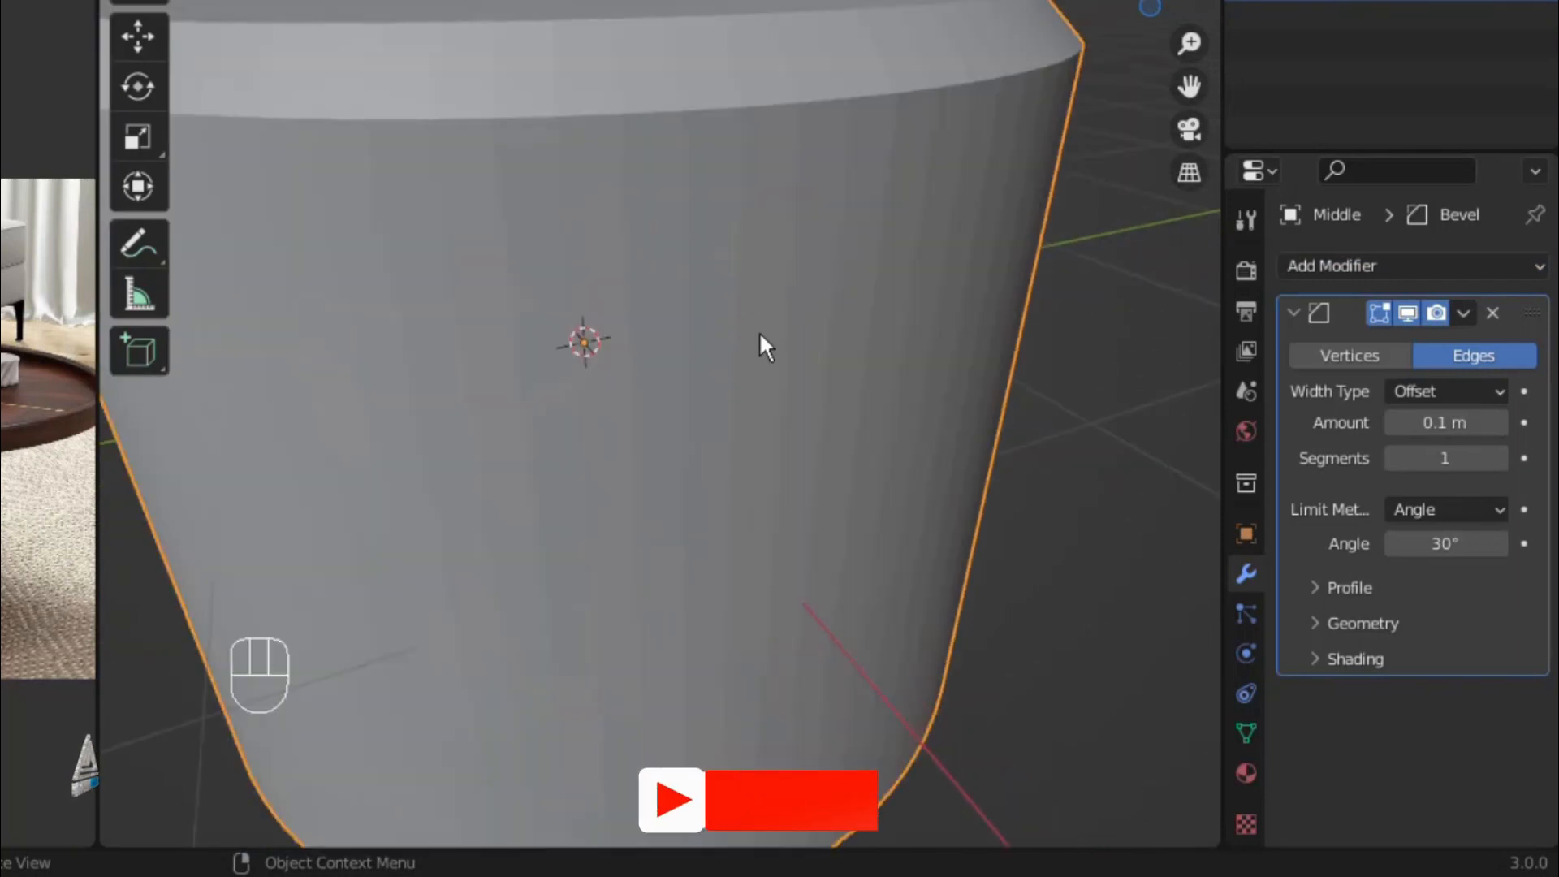
scroll(792, 2, up, 1)
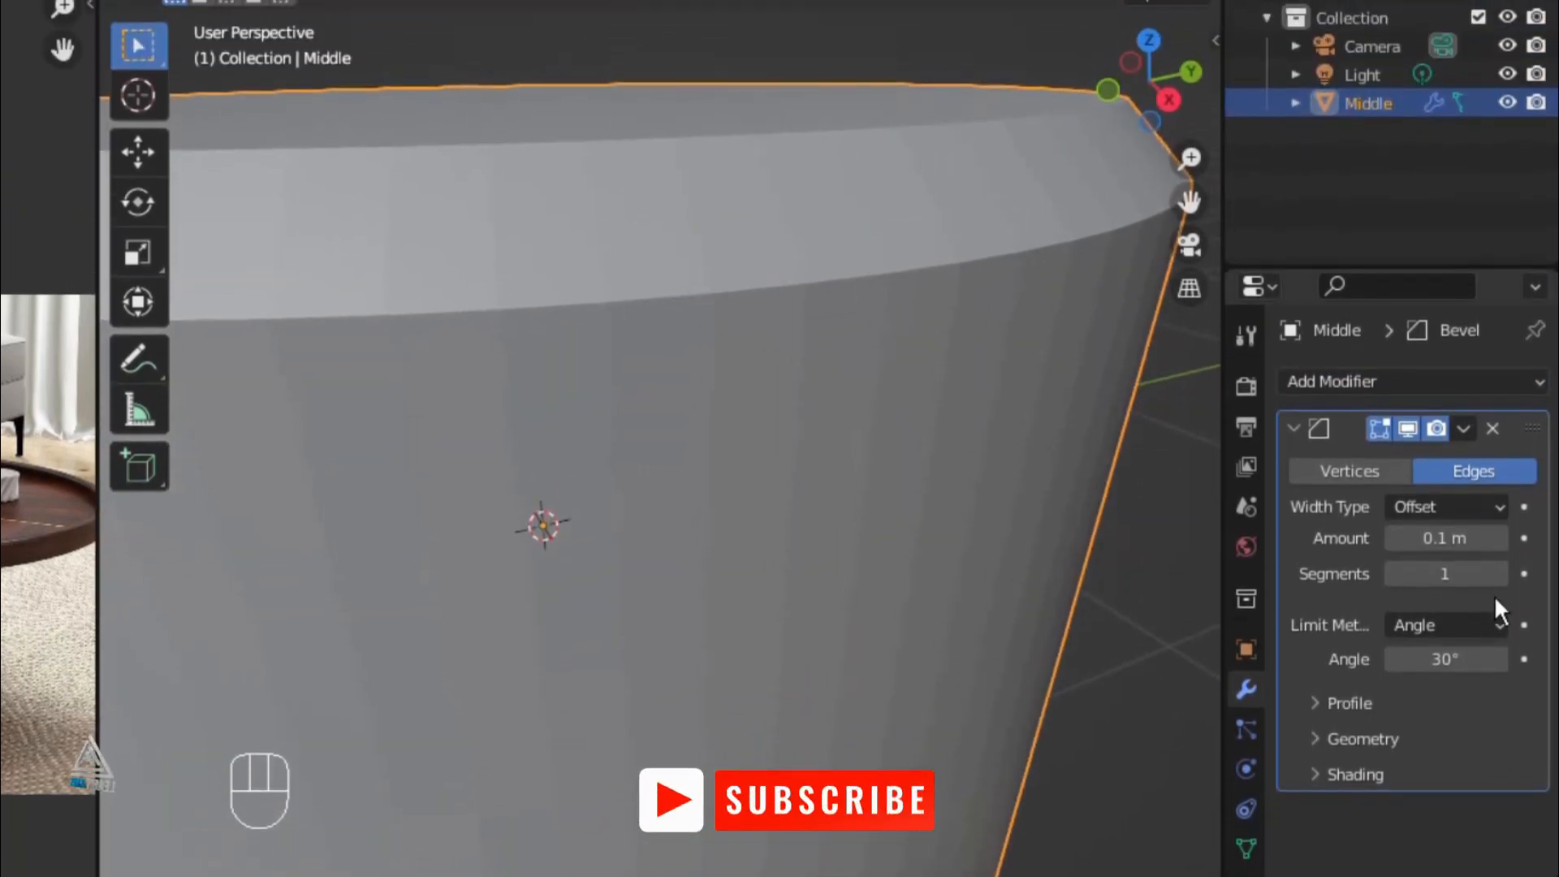
drag(1502, 542, 1510, 543)
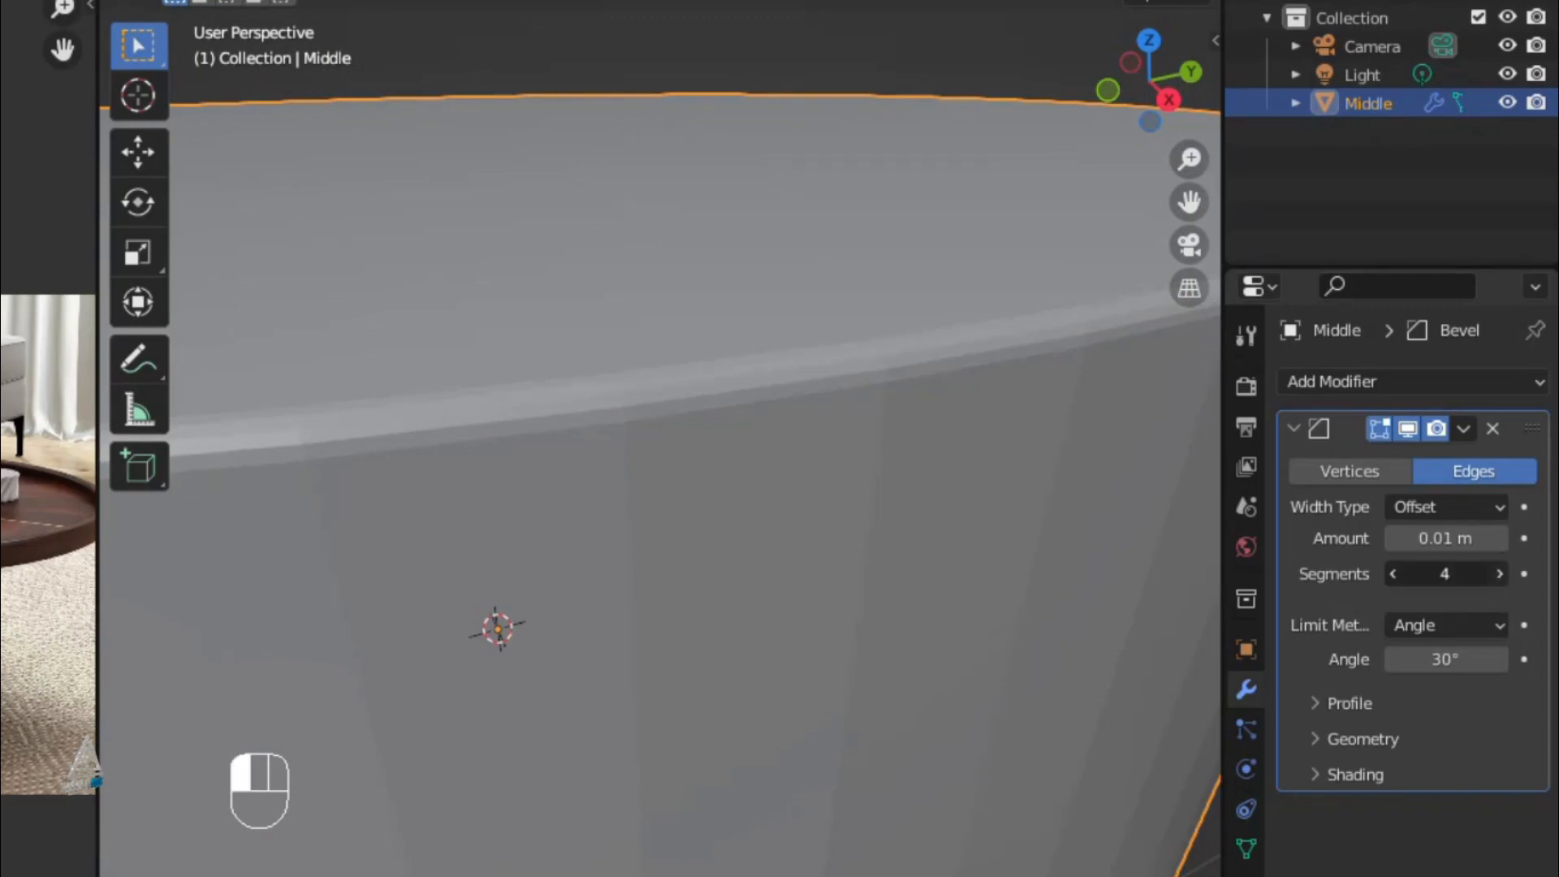
click(1496, 574)
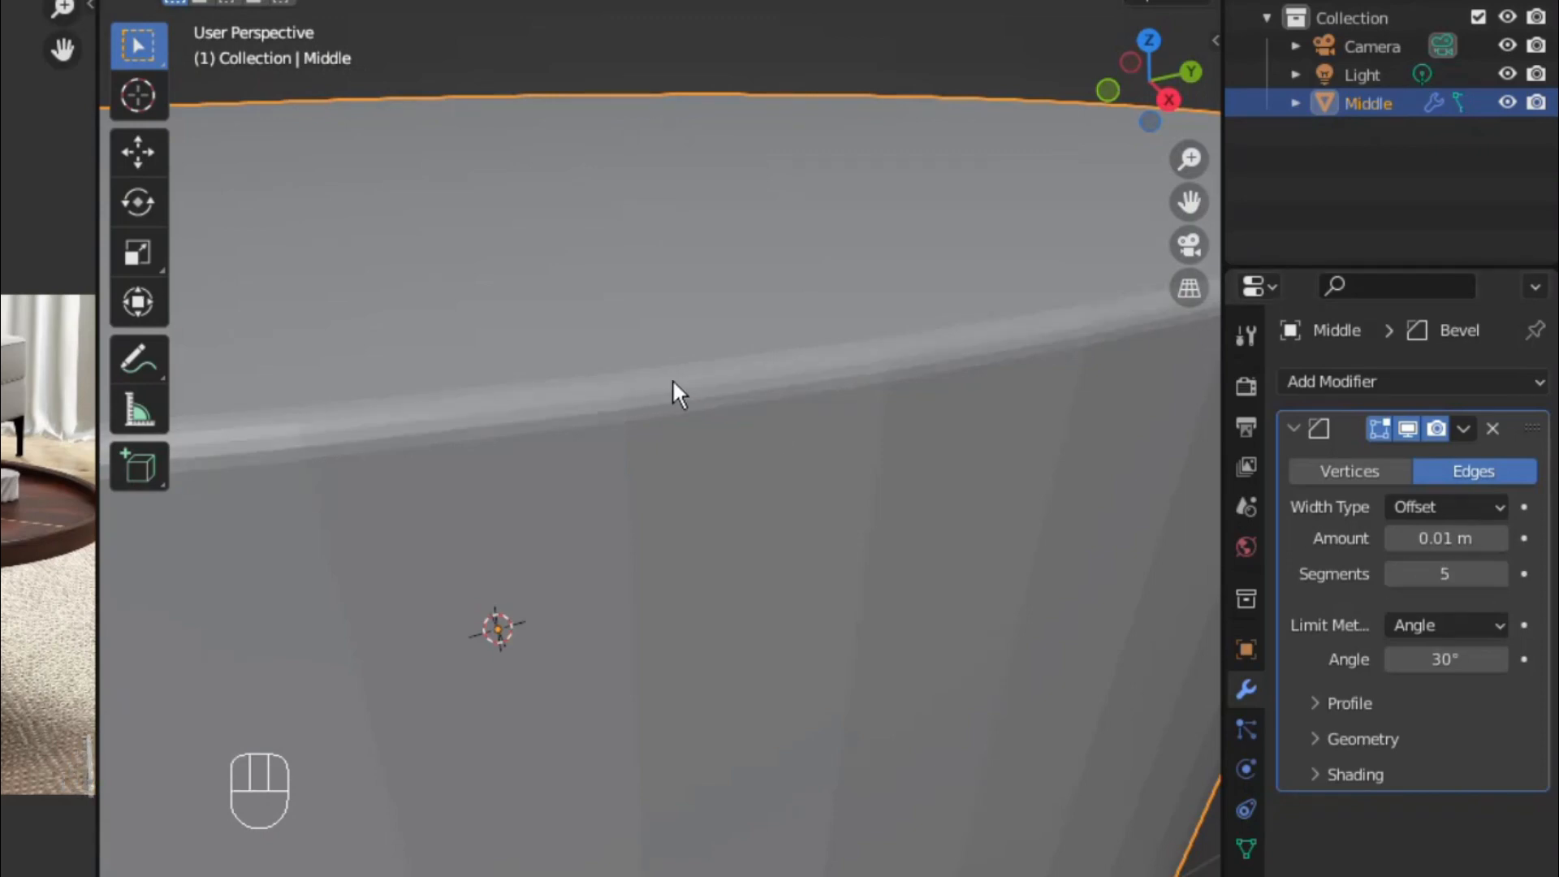
Apply smooth shading to the beveled Middle cylinder and inspect its rounded top edge
scroll(476, 390, down, 5)
scroll(465, 391, up, 3)
scroll(464, 394, down, 2)
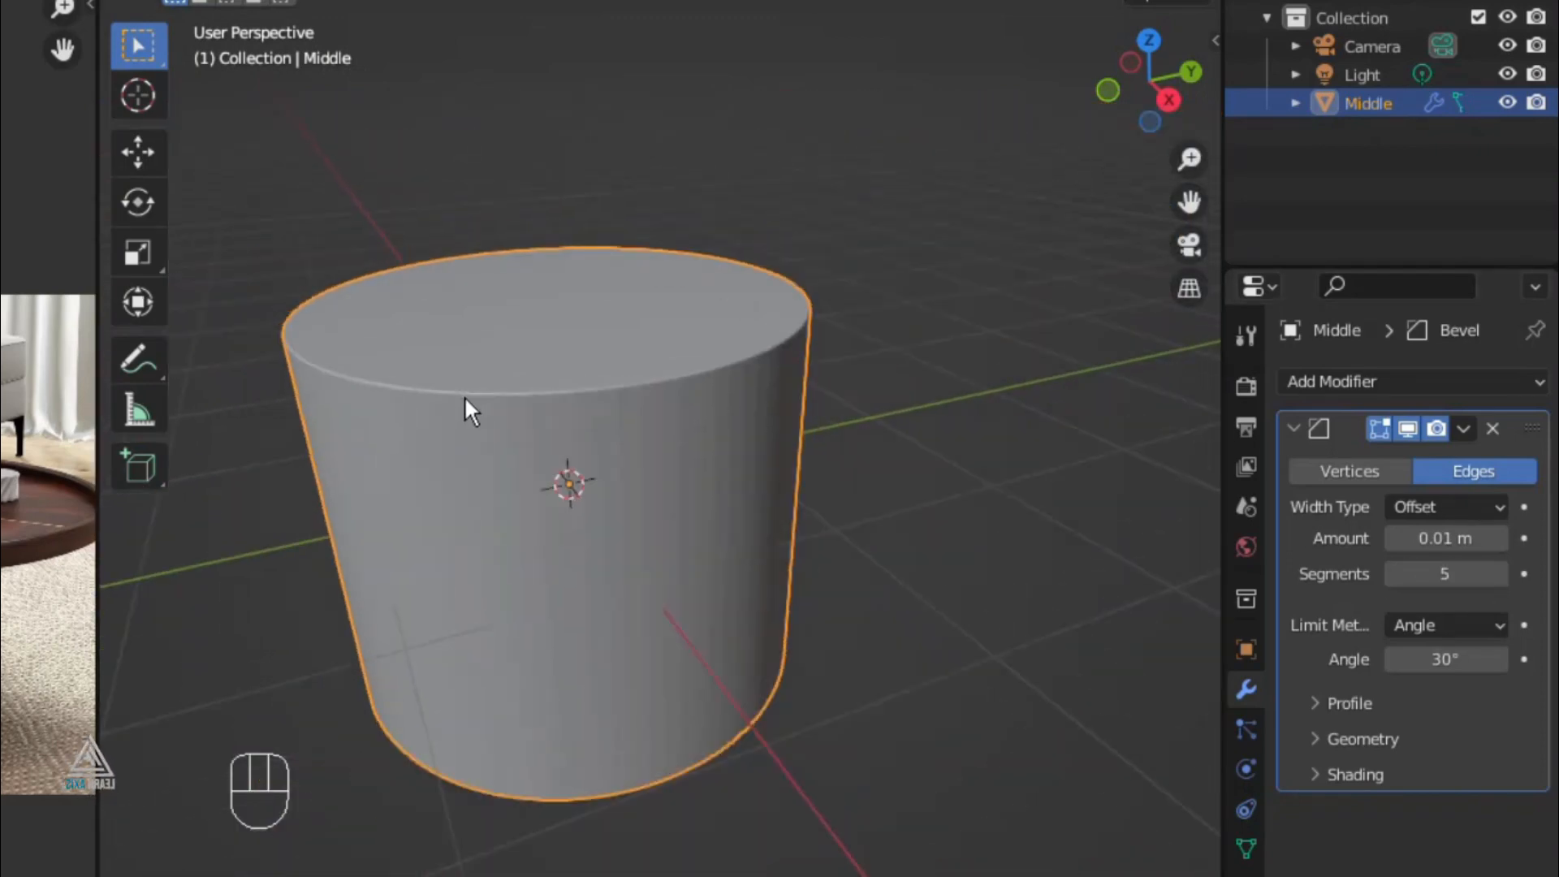
scroll(464, 396, up, 2)
right_click(548, 385)
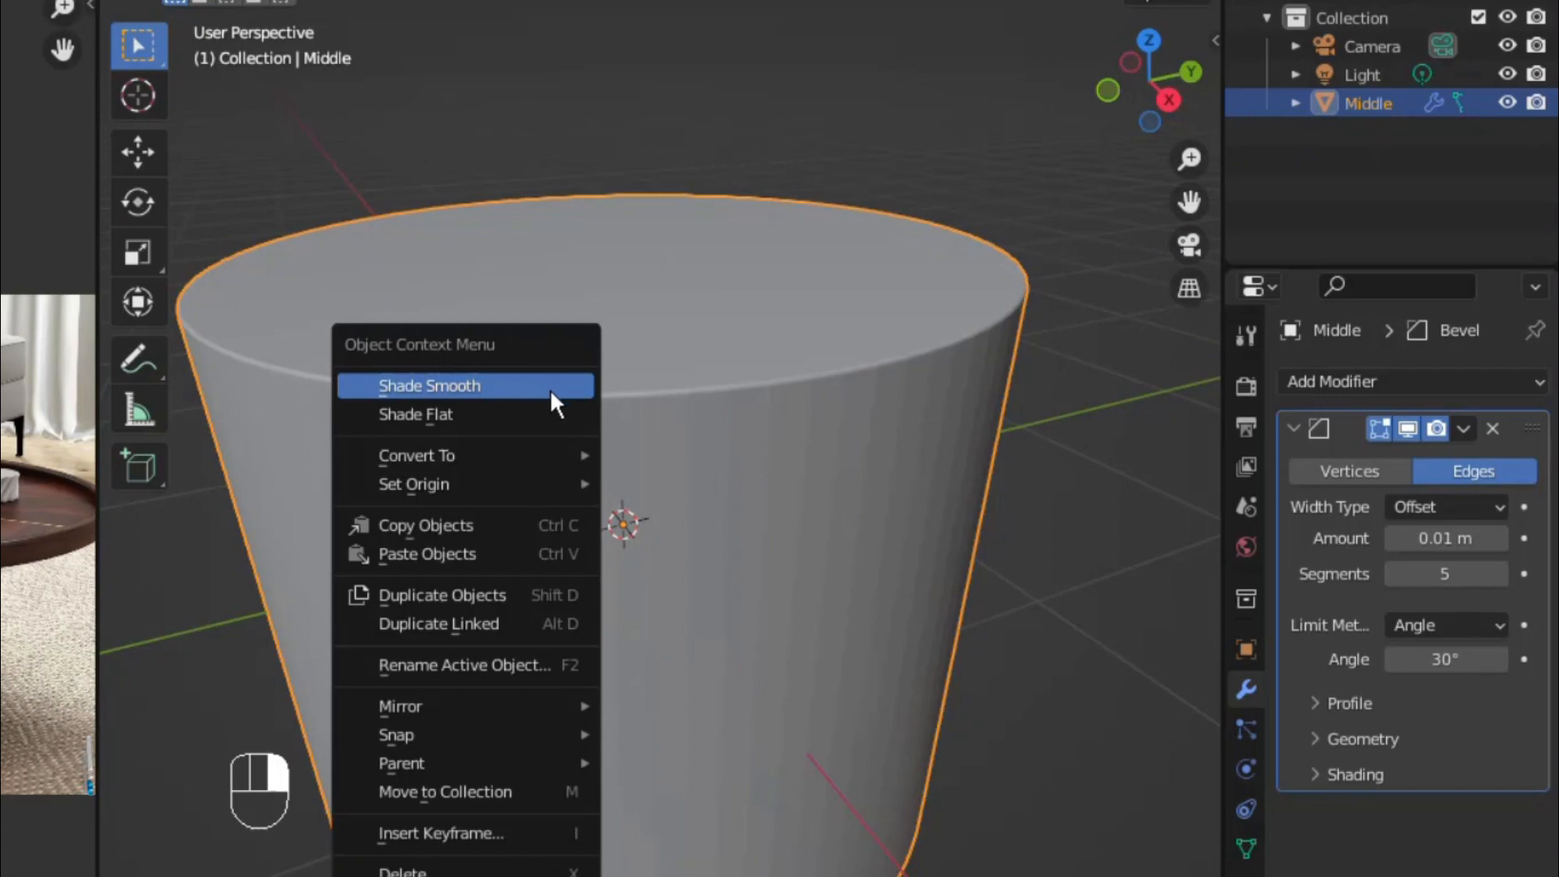
click(416, 384)
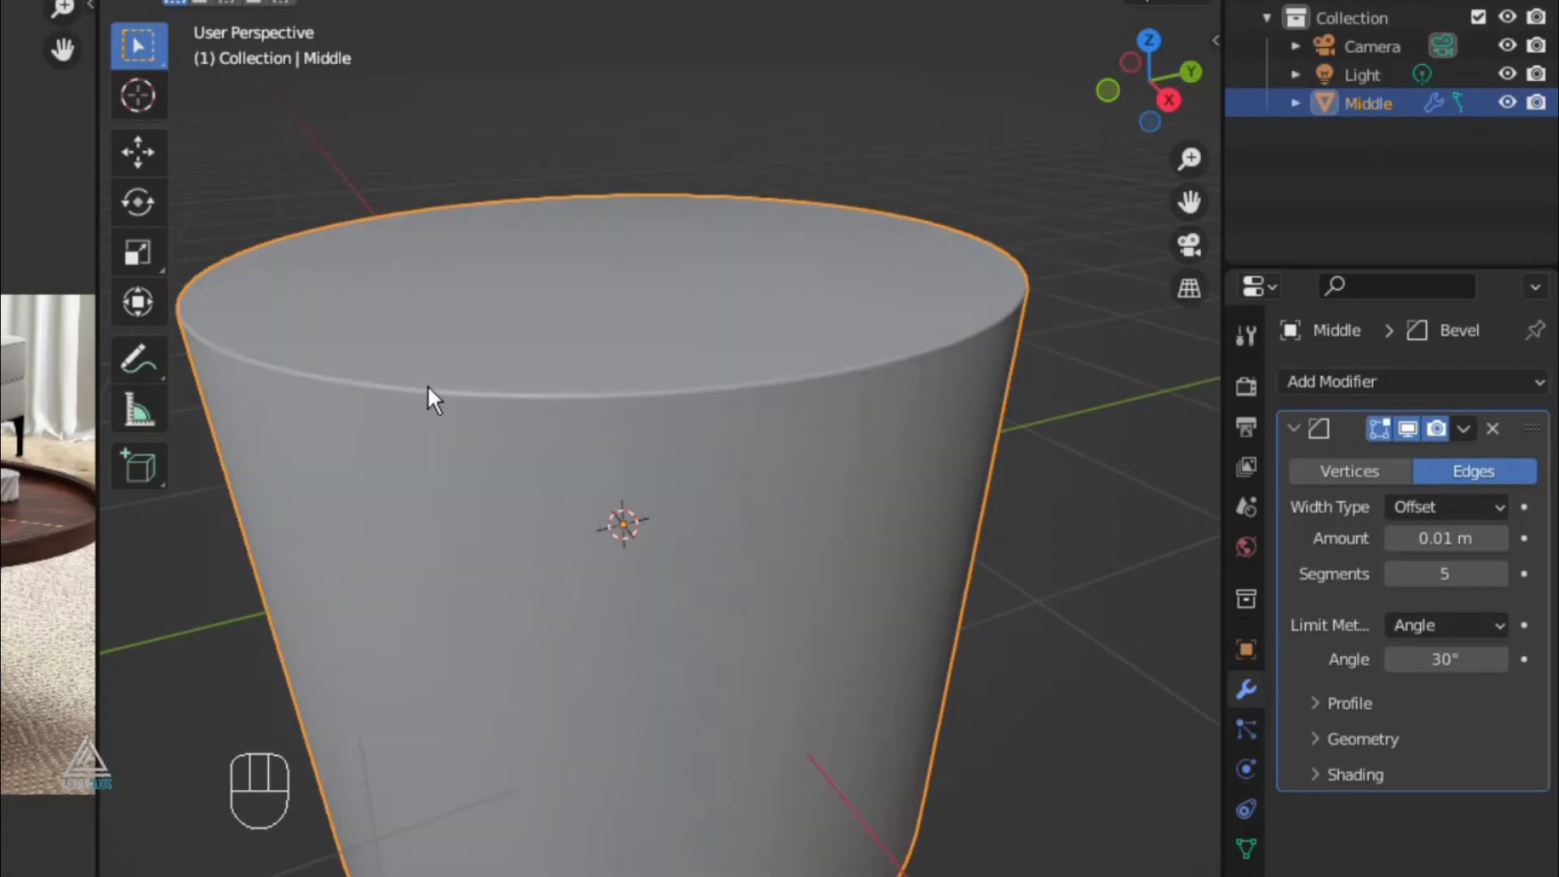
scroll(864, 331, up, 3)
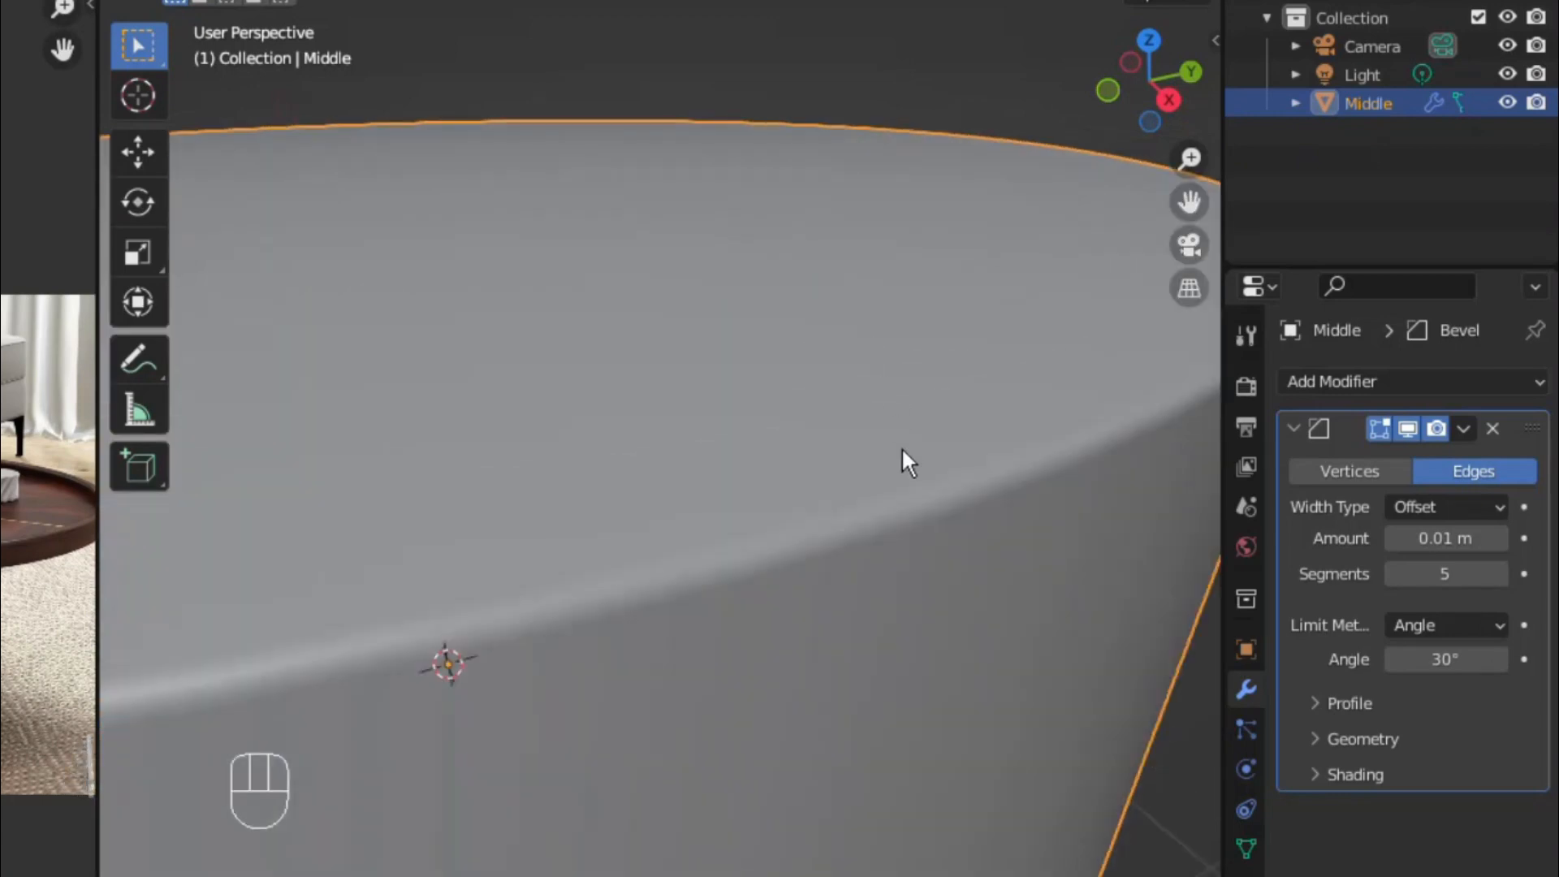
scroll(902, 451, down, 3)
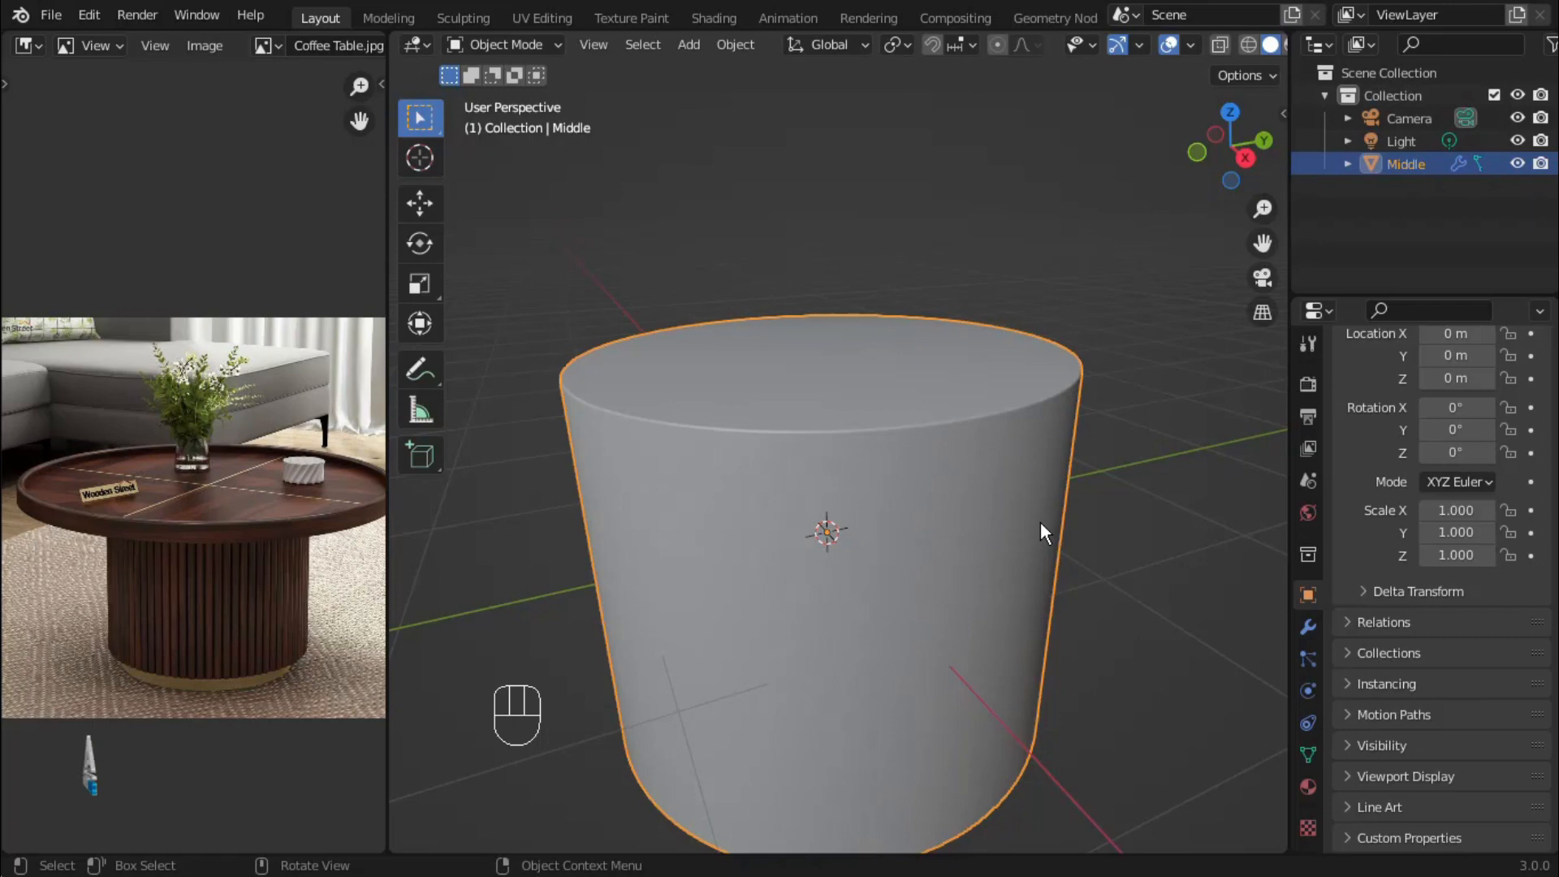
Hide the Bevel modifier in the viewport and duplicate the Middle cylinder's top face in Edit Mode using face selection
scroll(1041, 523, down, 2)
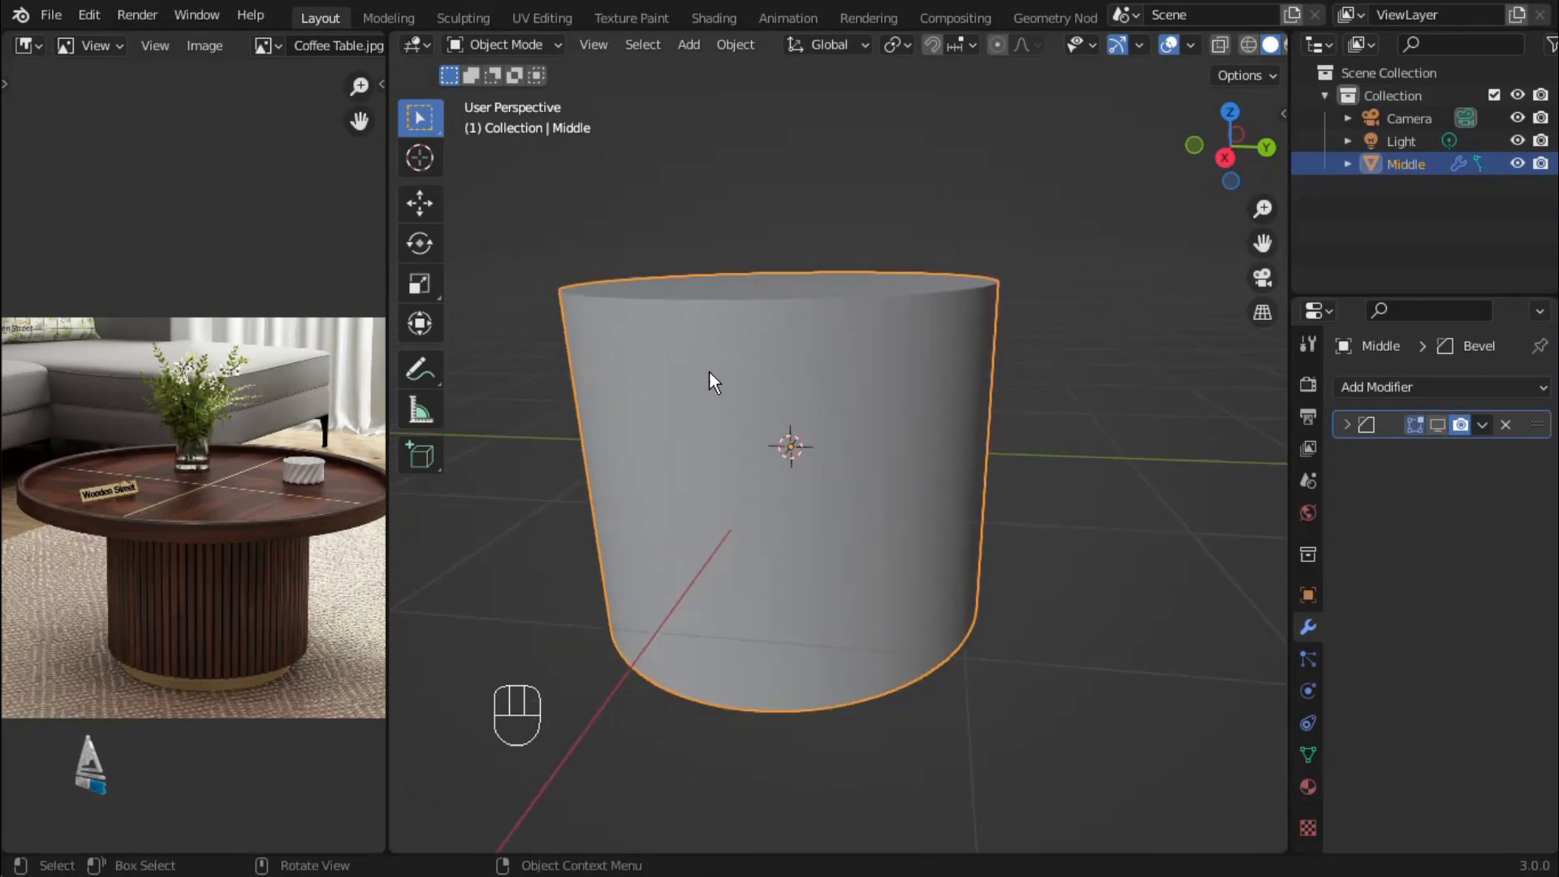
middle_drag(762, 375, 882, 335)
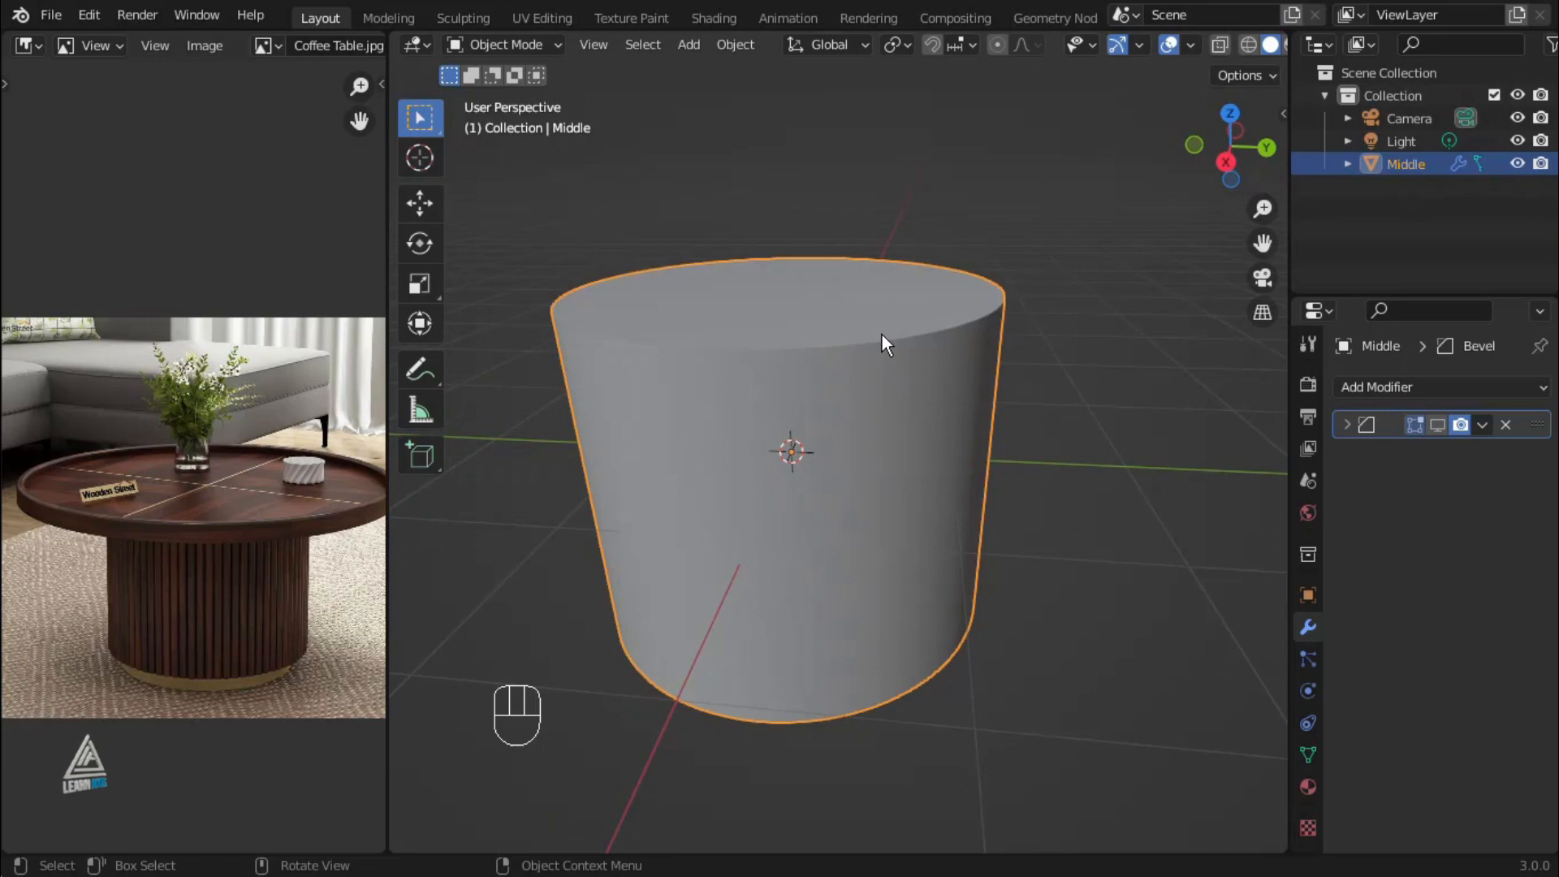
key(Tab)
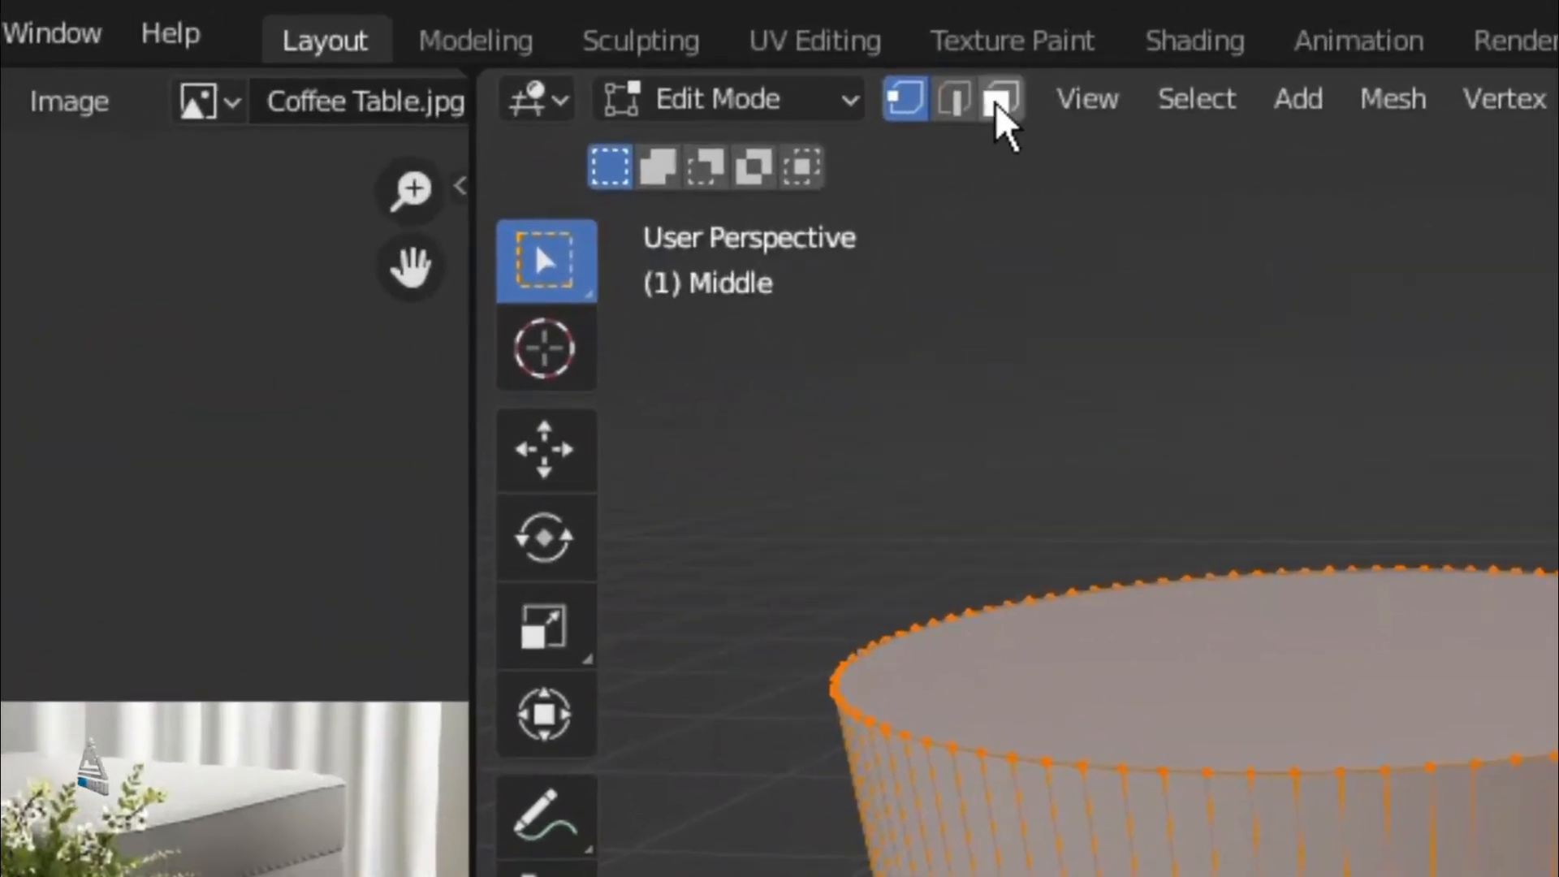
click(997, 102)
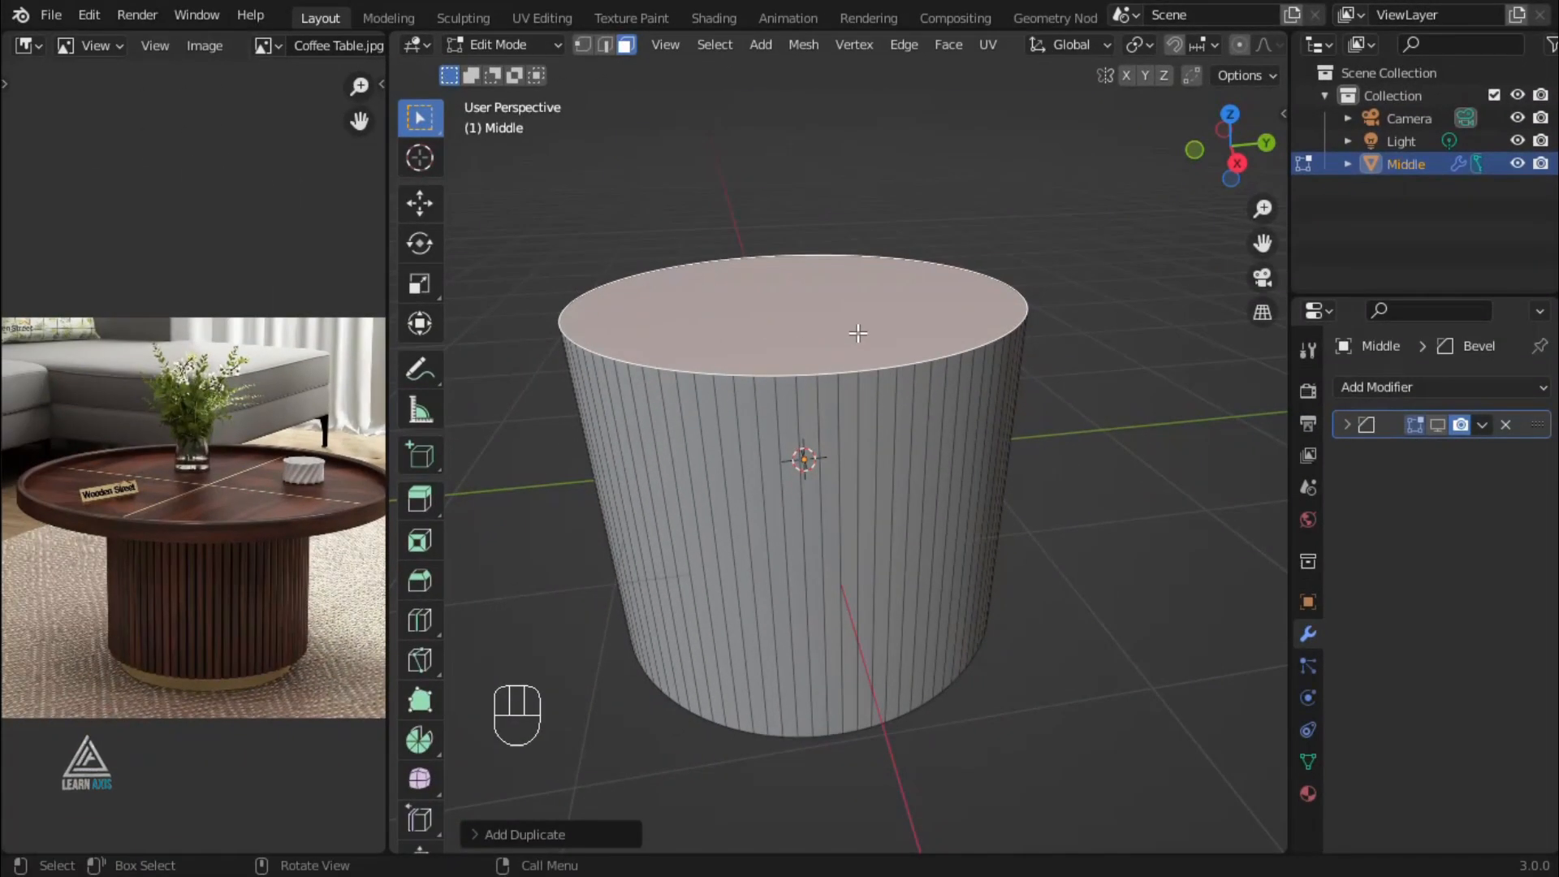
Separate the duplicated top face from the Middle cylinder into its own object and rename it Top
key(p)
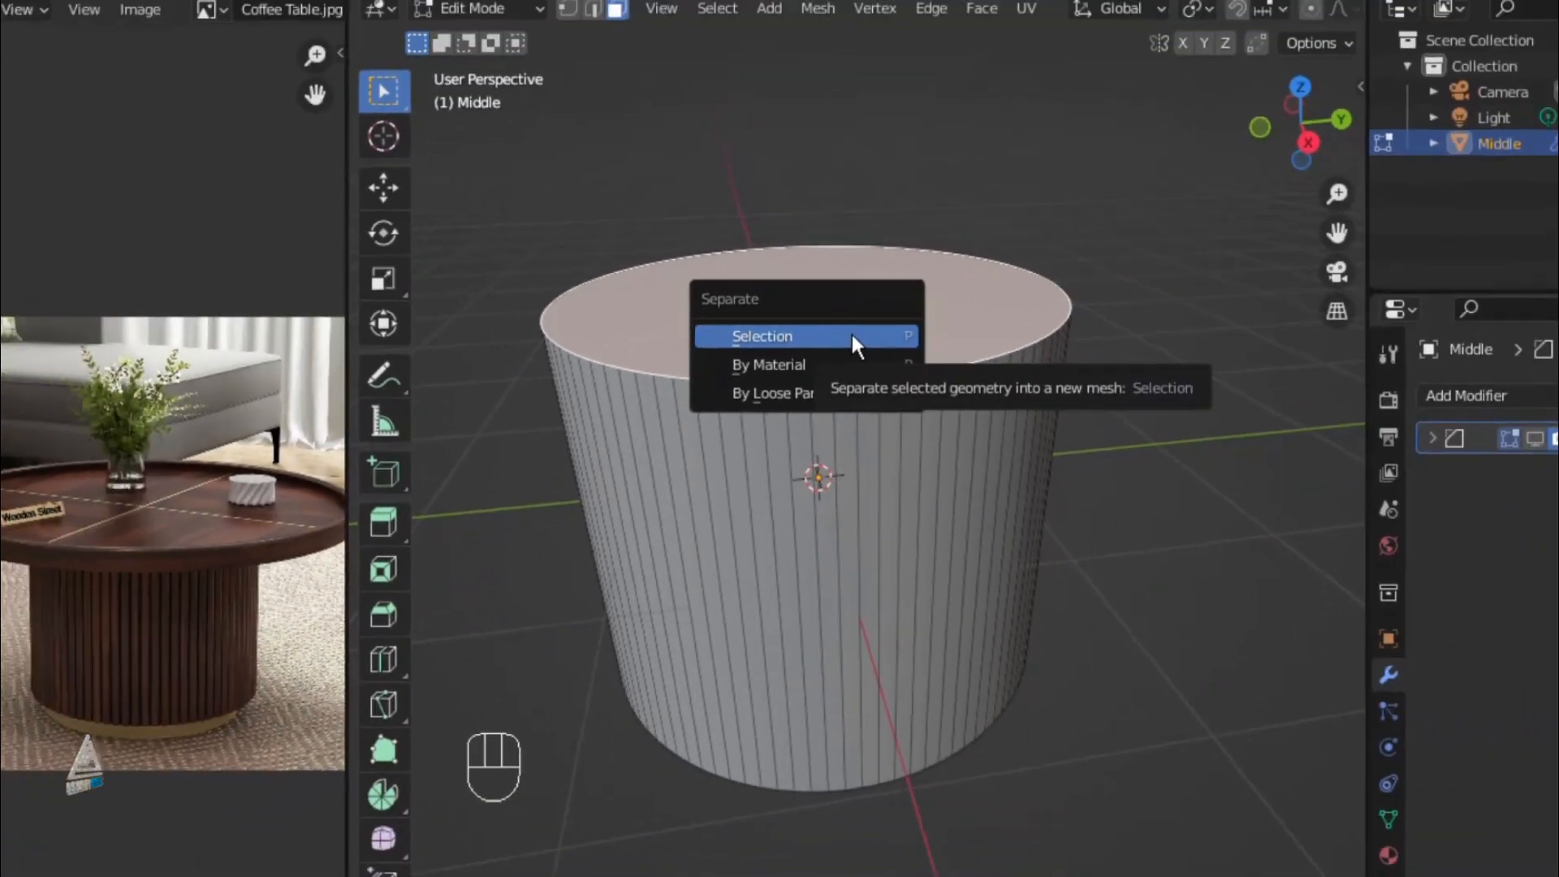
click(901, 346)
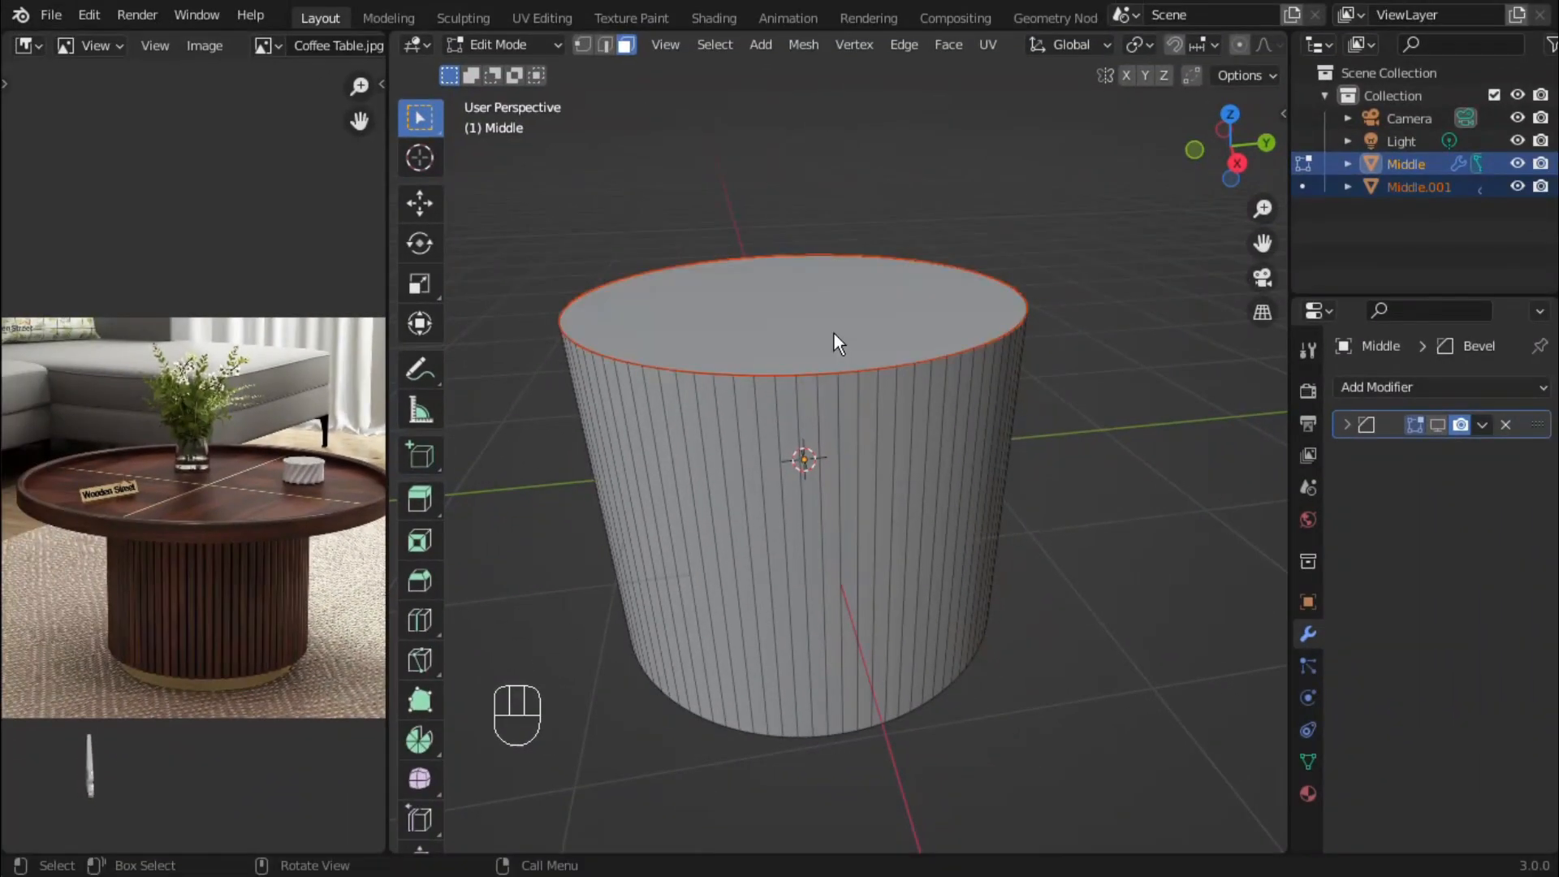
key(Tab)
click(1418, 187)
double_click(1418, 188)
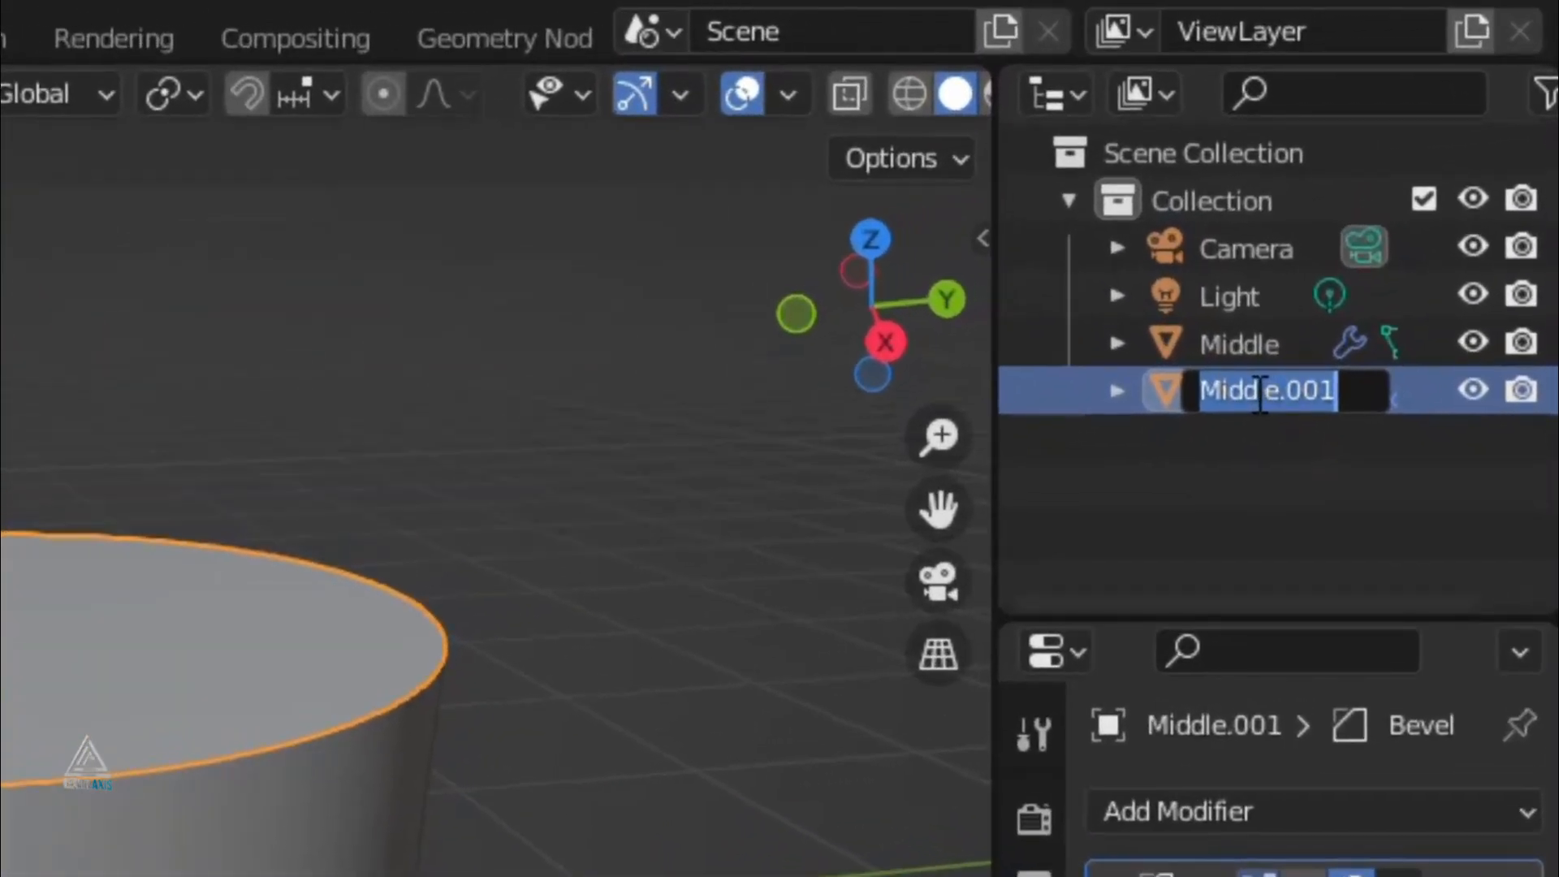
text(Top)
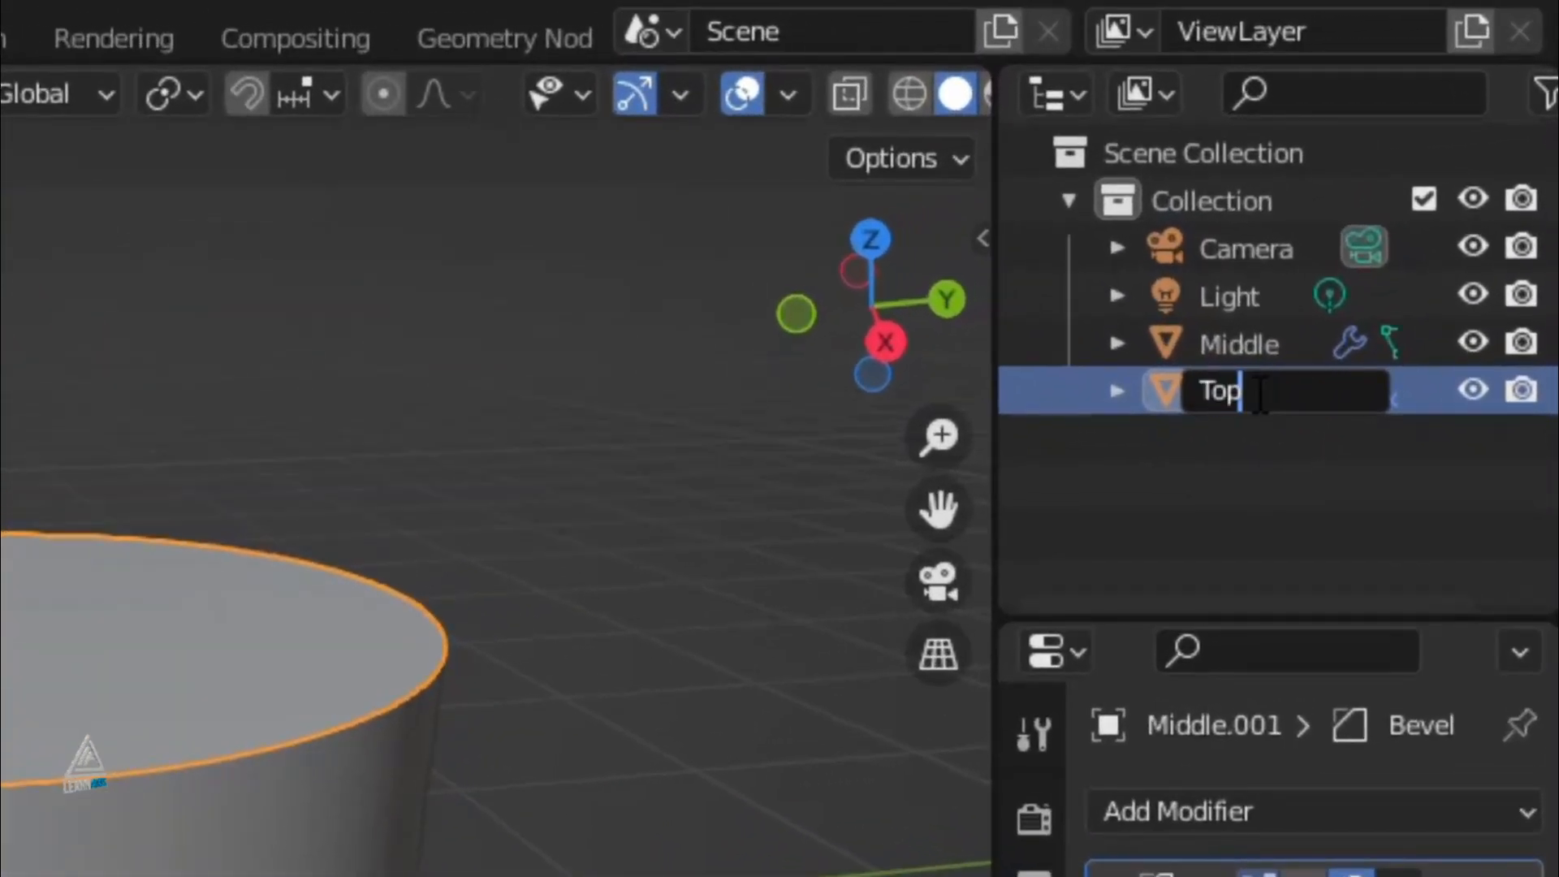
key(Return)
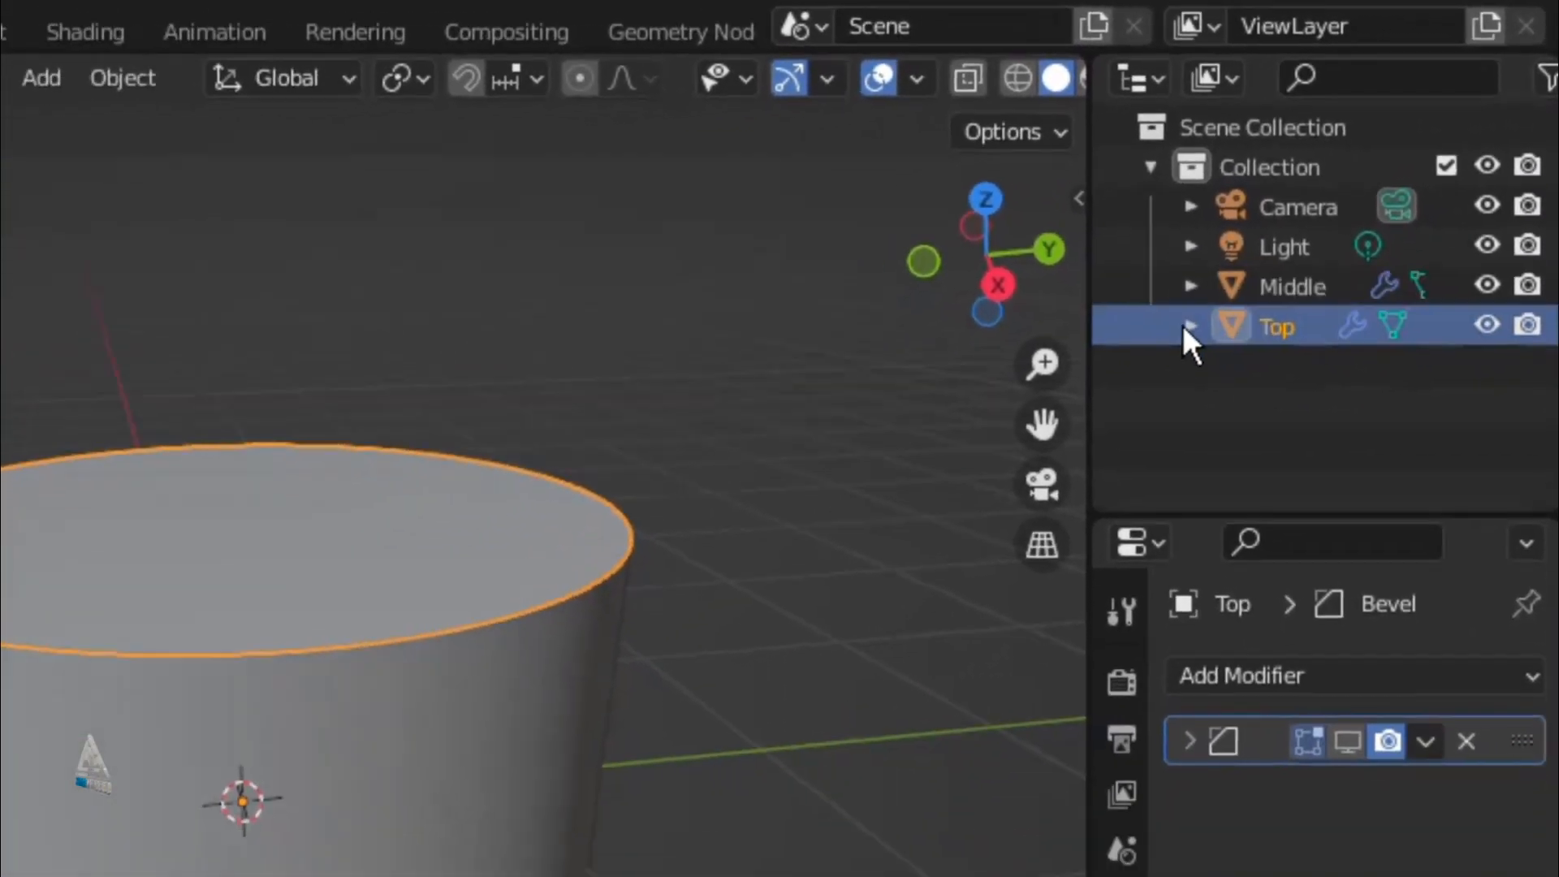
Duplicate the Middle cylinder's bottom face in Edit Mode, separate it into its own object and rename it Bottom
click(1292, 286)
key(Tab)
middle_drag(1093, 714, 1089, 532)
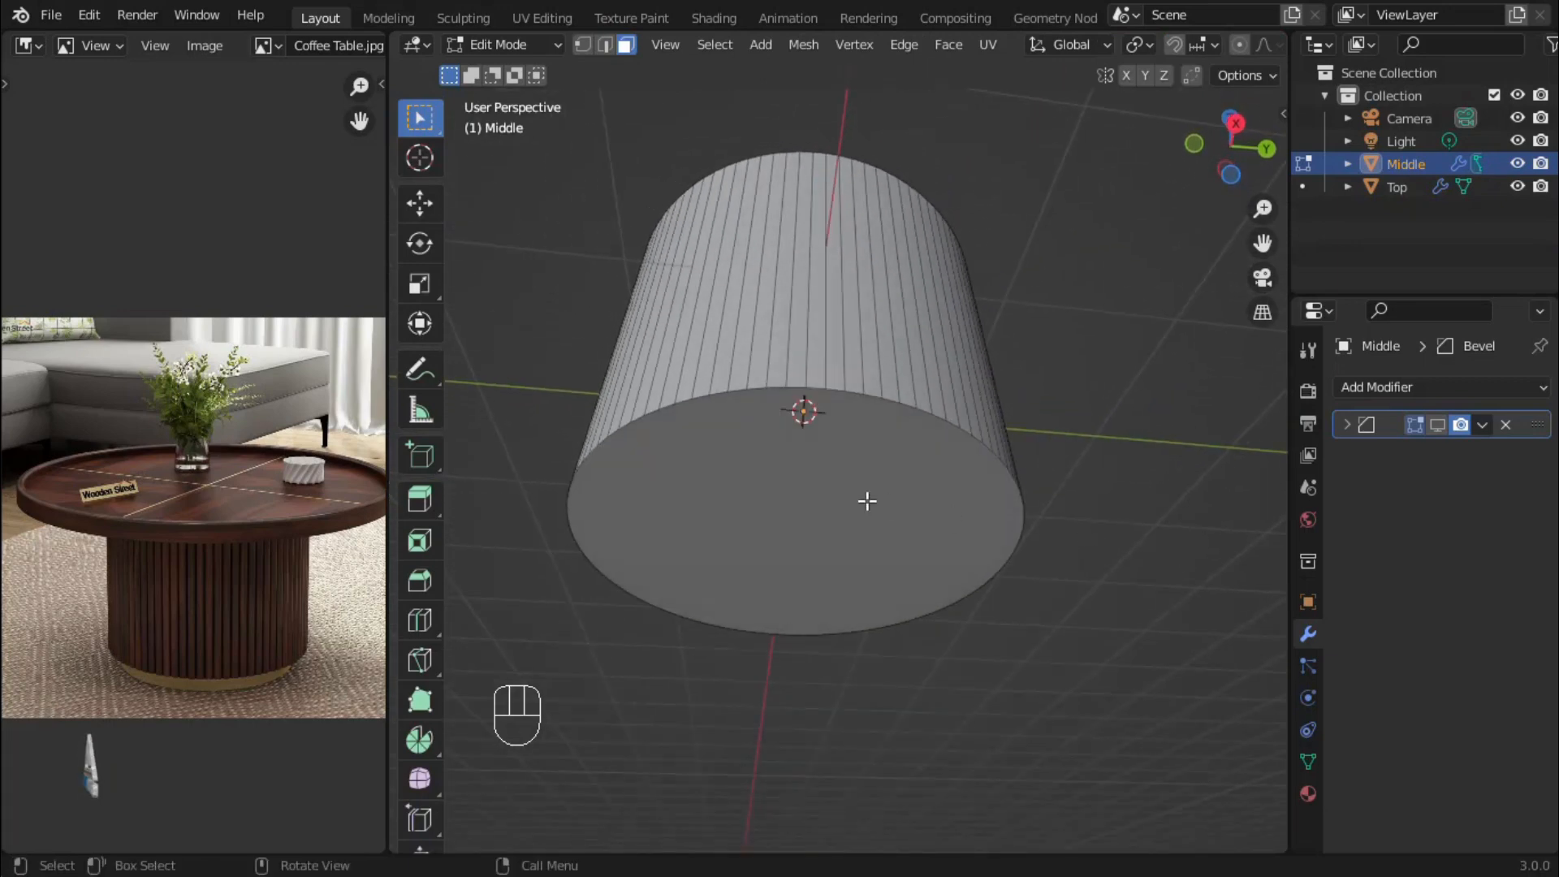
click(867, 501)
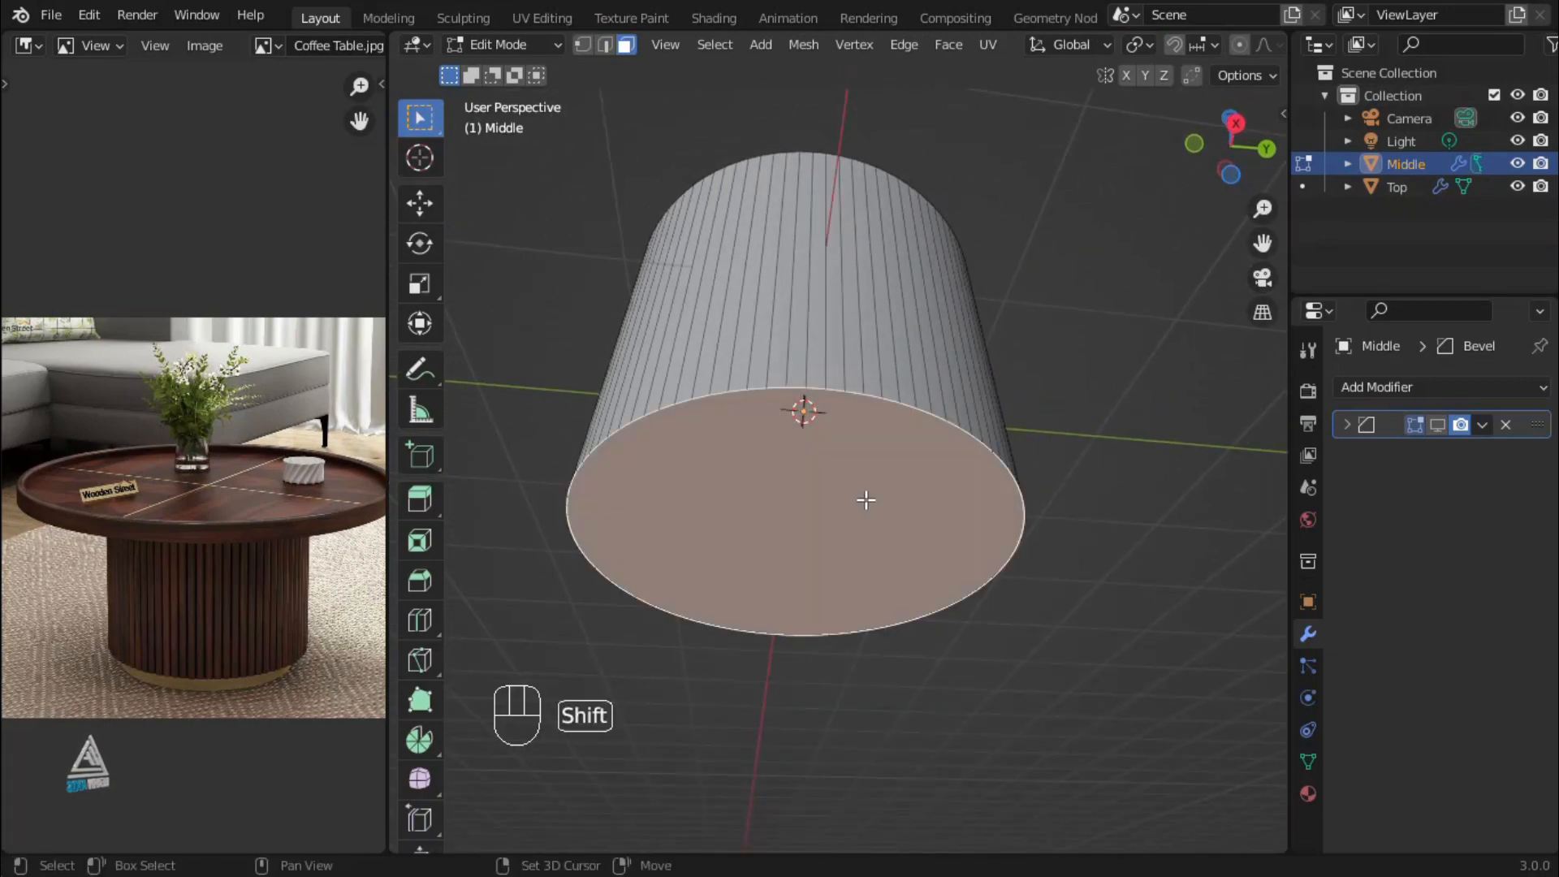
key(shift+d)
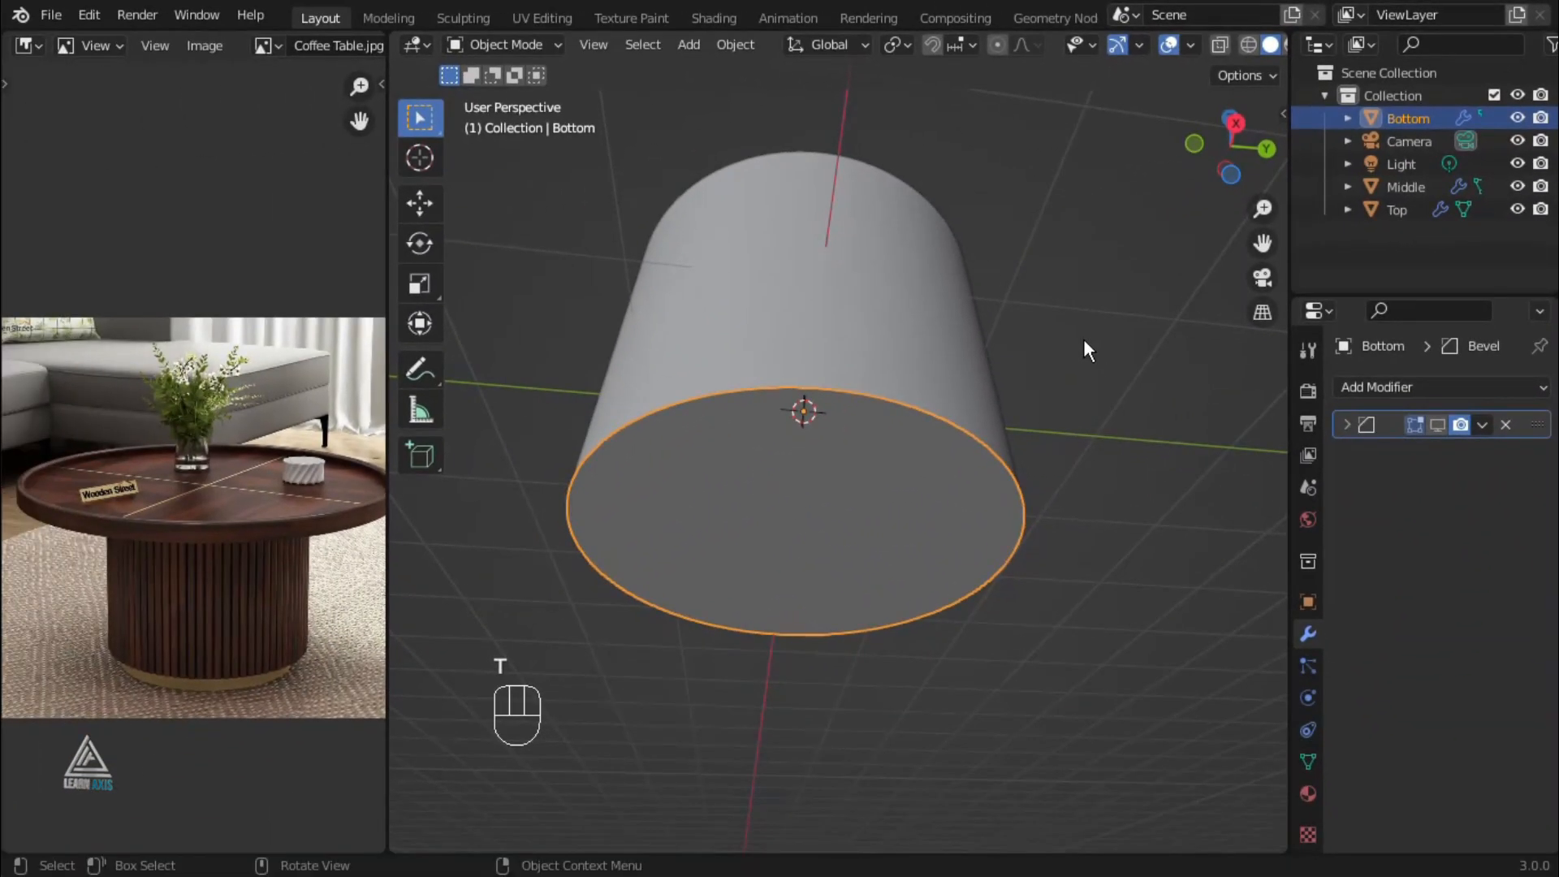
Select the Middle cylinder and hide the Top and Bottom objects in the viewport
middle_drag(1084, 345, 1080, 540)
click(1405, 186)
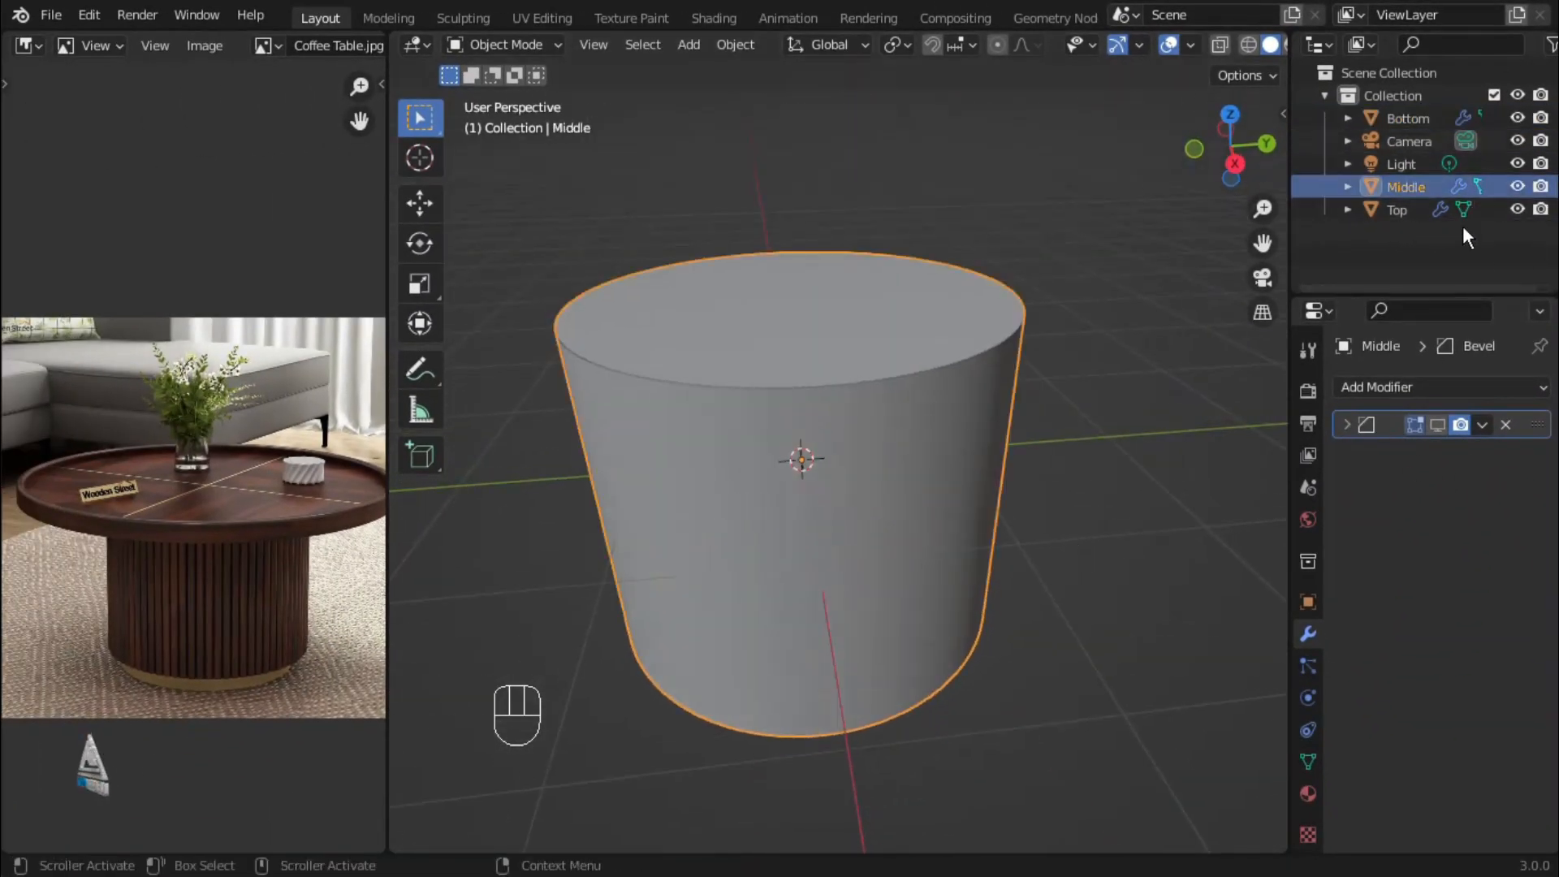
click(1517, 209)
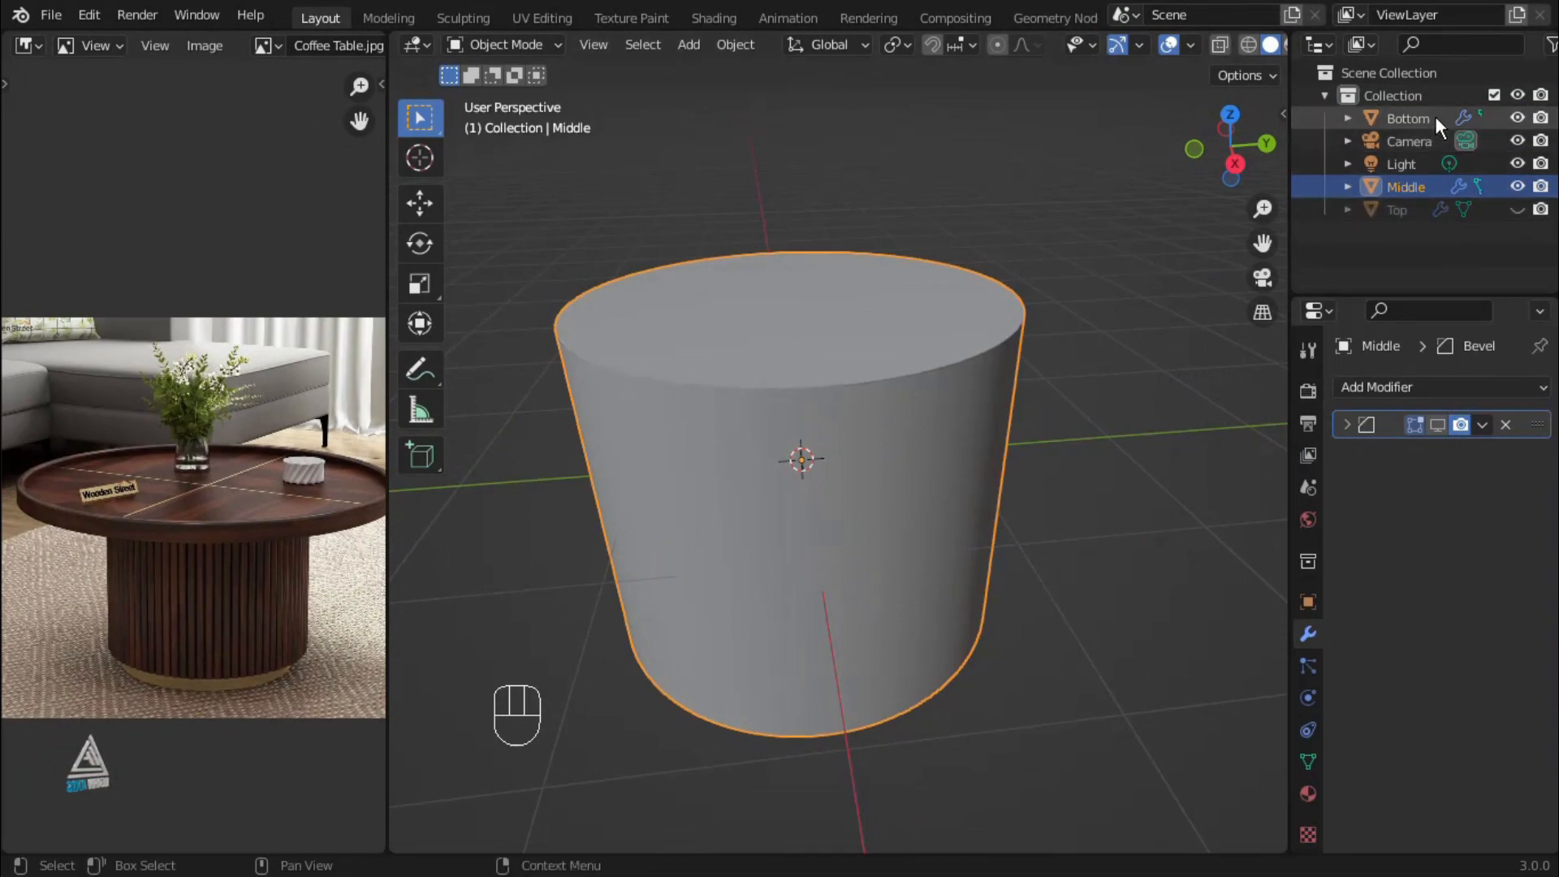
click(1516, 118)
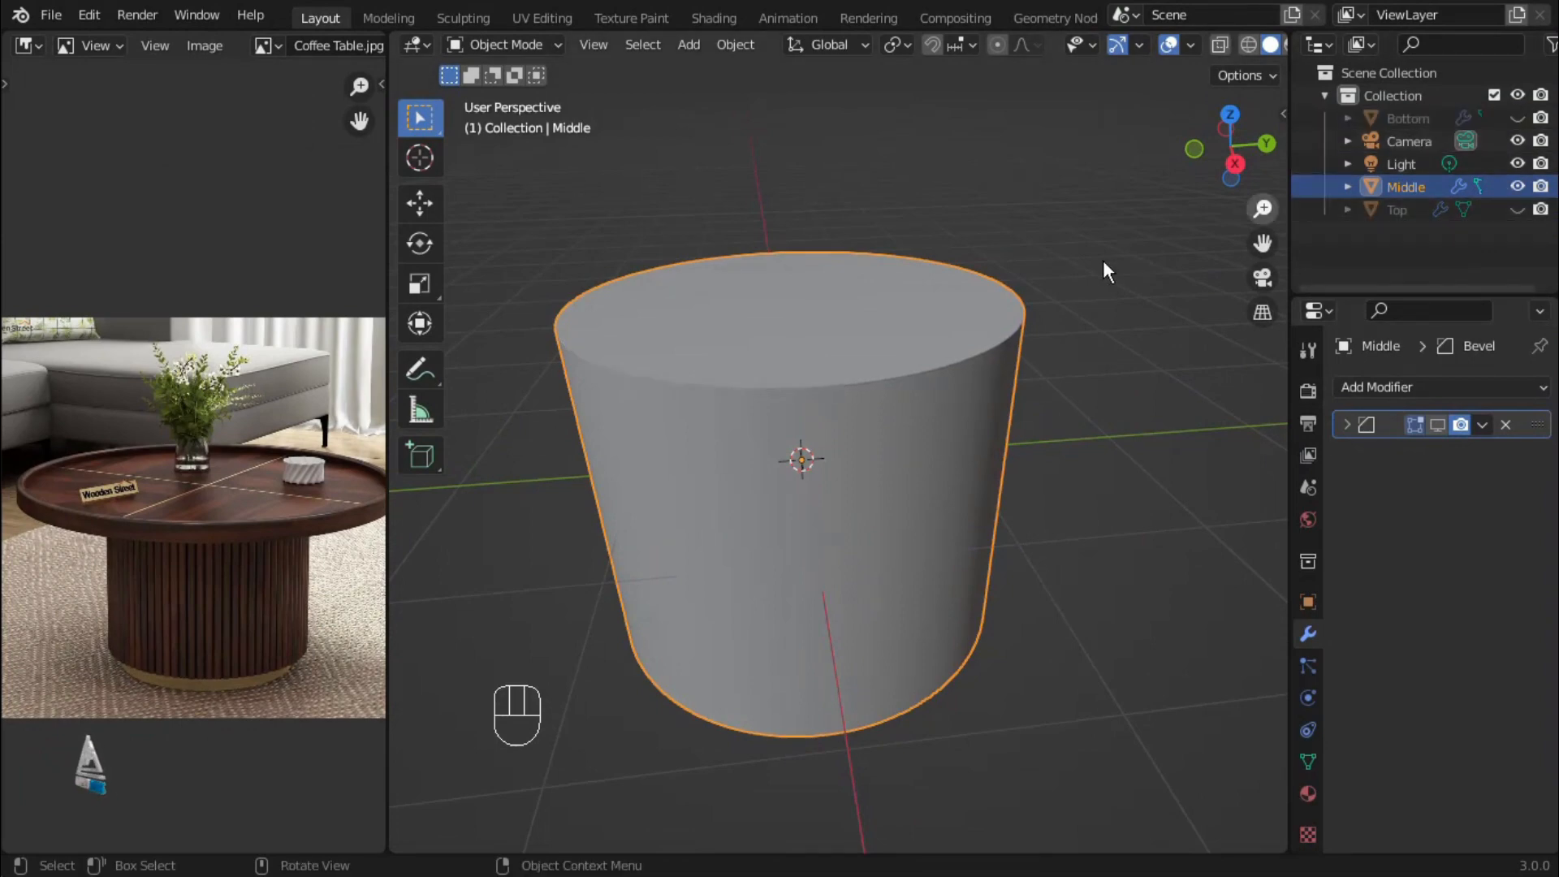
Show the Middle cylinder's Bevel modifier in the viewport and apply the object's scale
click(1437, 425)
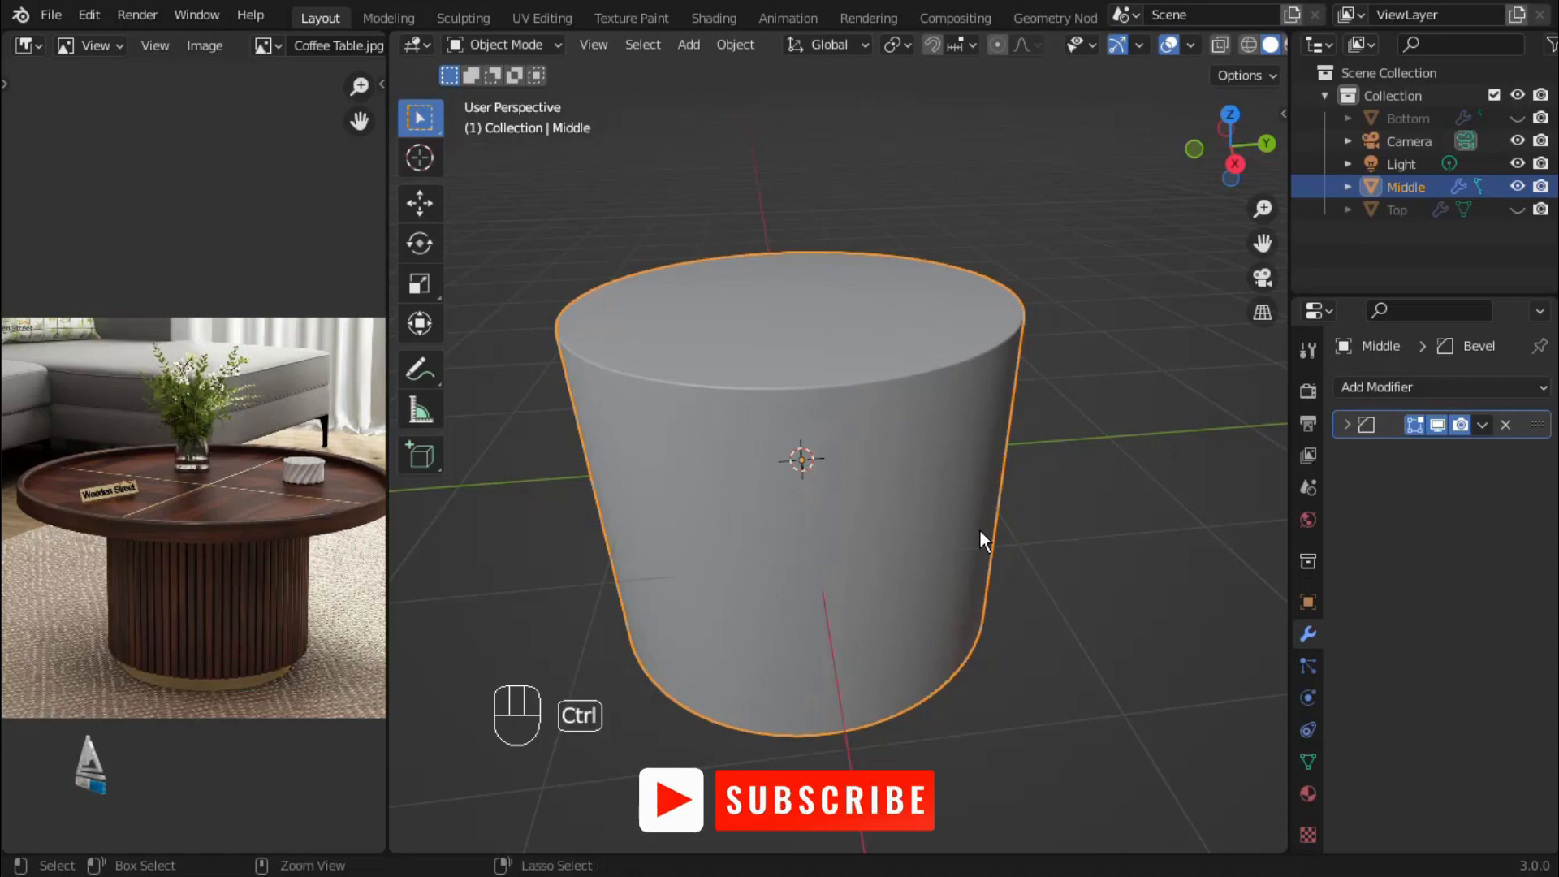
key(ctrl+a)
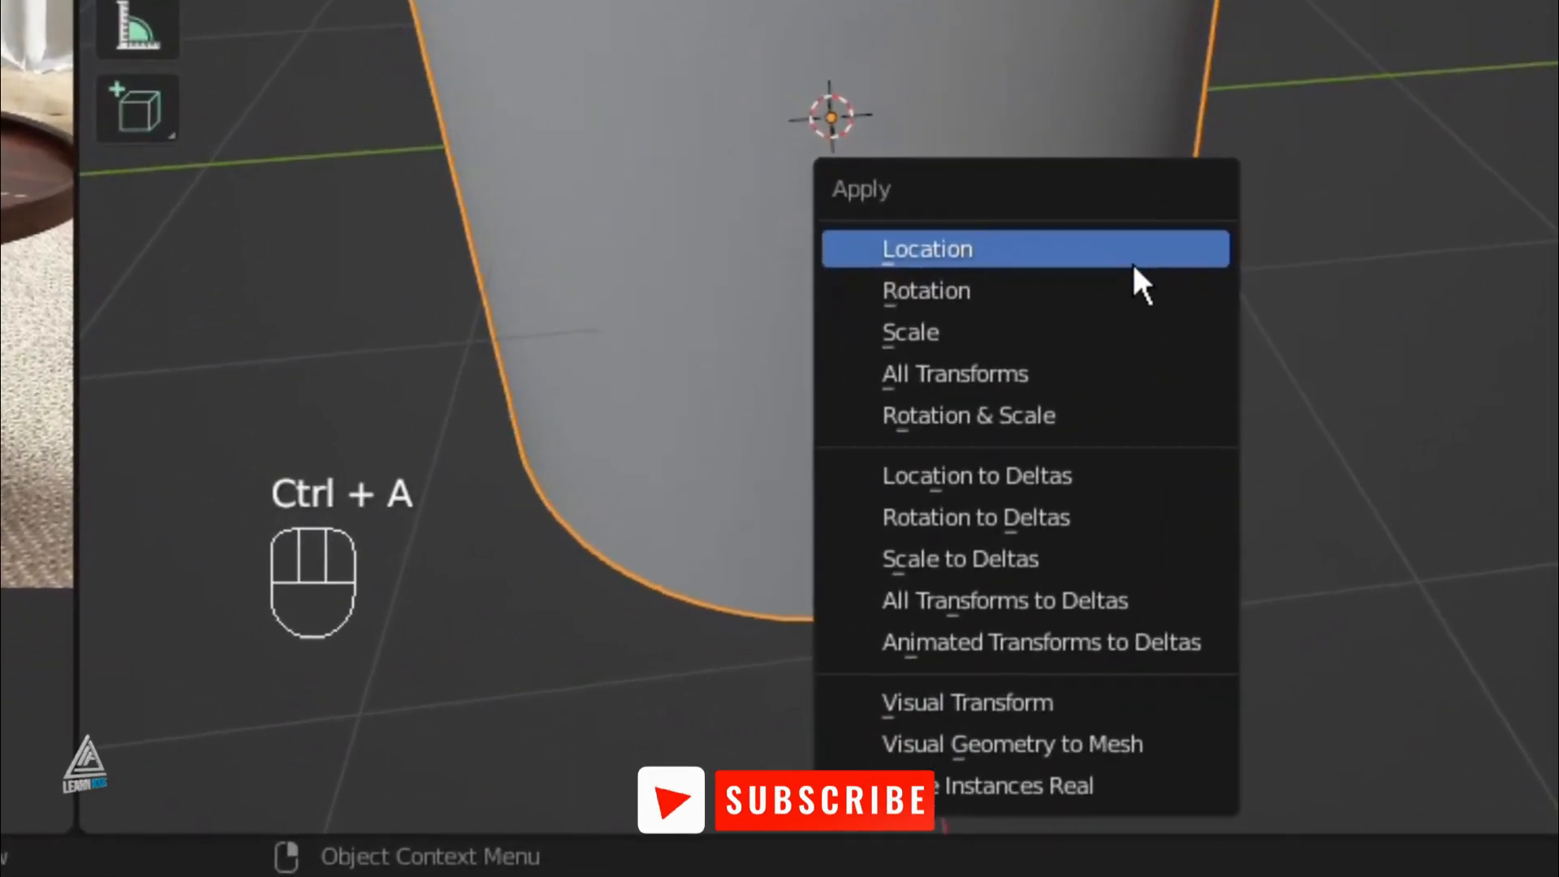
click(933, 329)
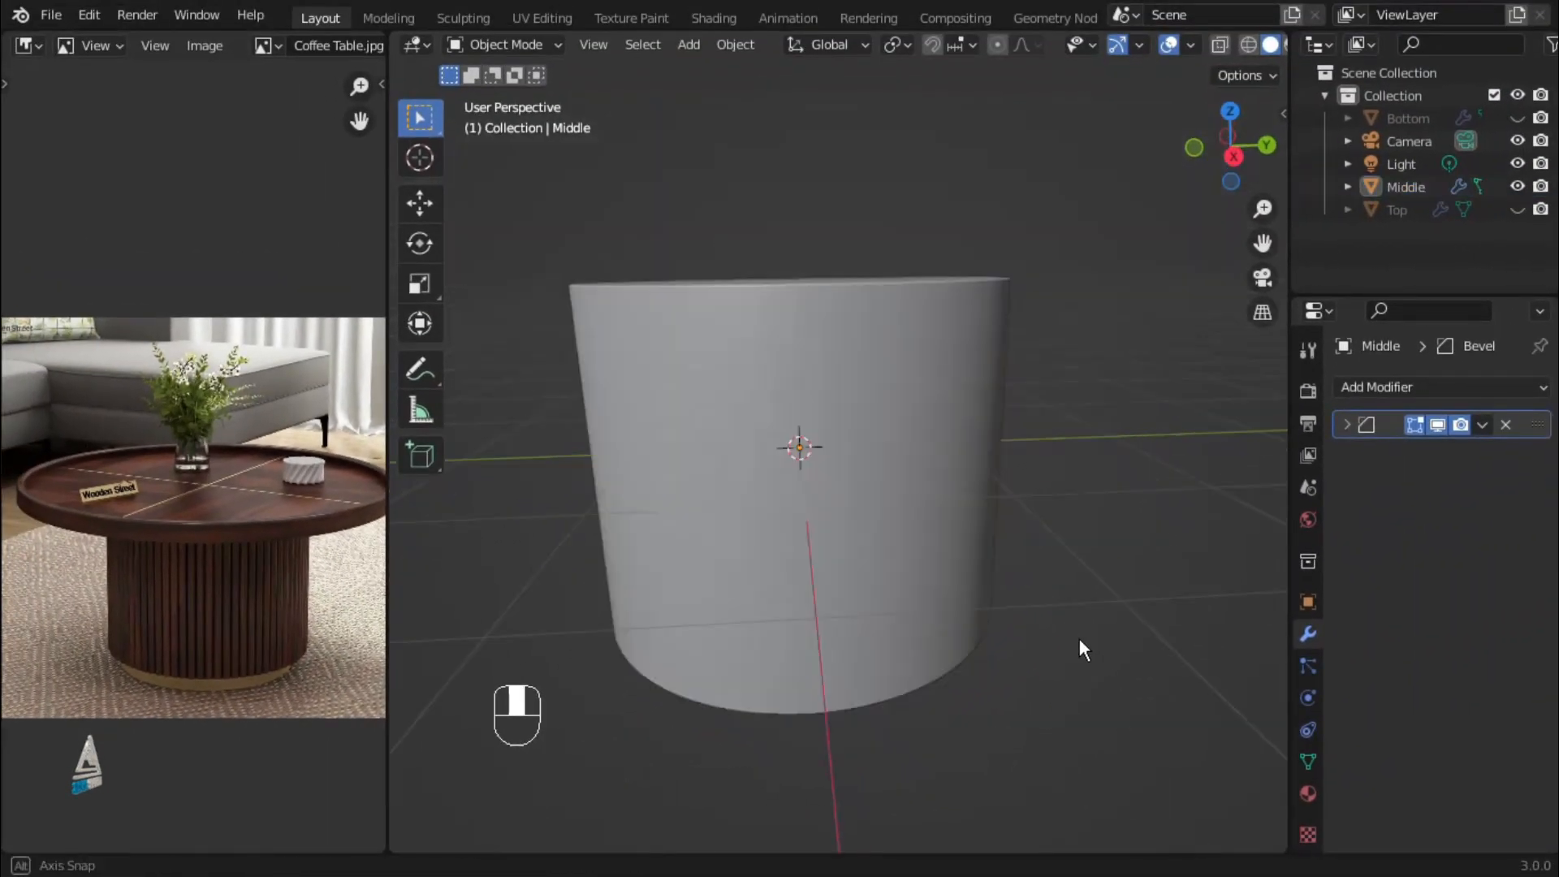
Check the slatted base in the reference image, and try to box-select the Middle cylinder's vertical side edges in edge selection mode
click(840, 489)
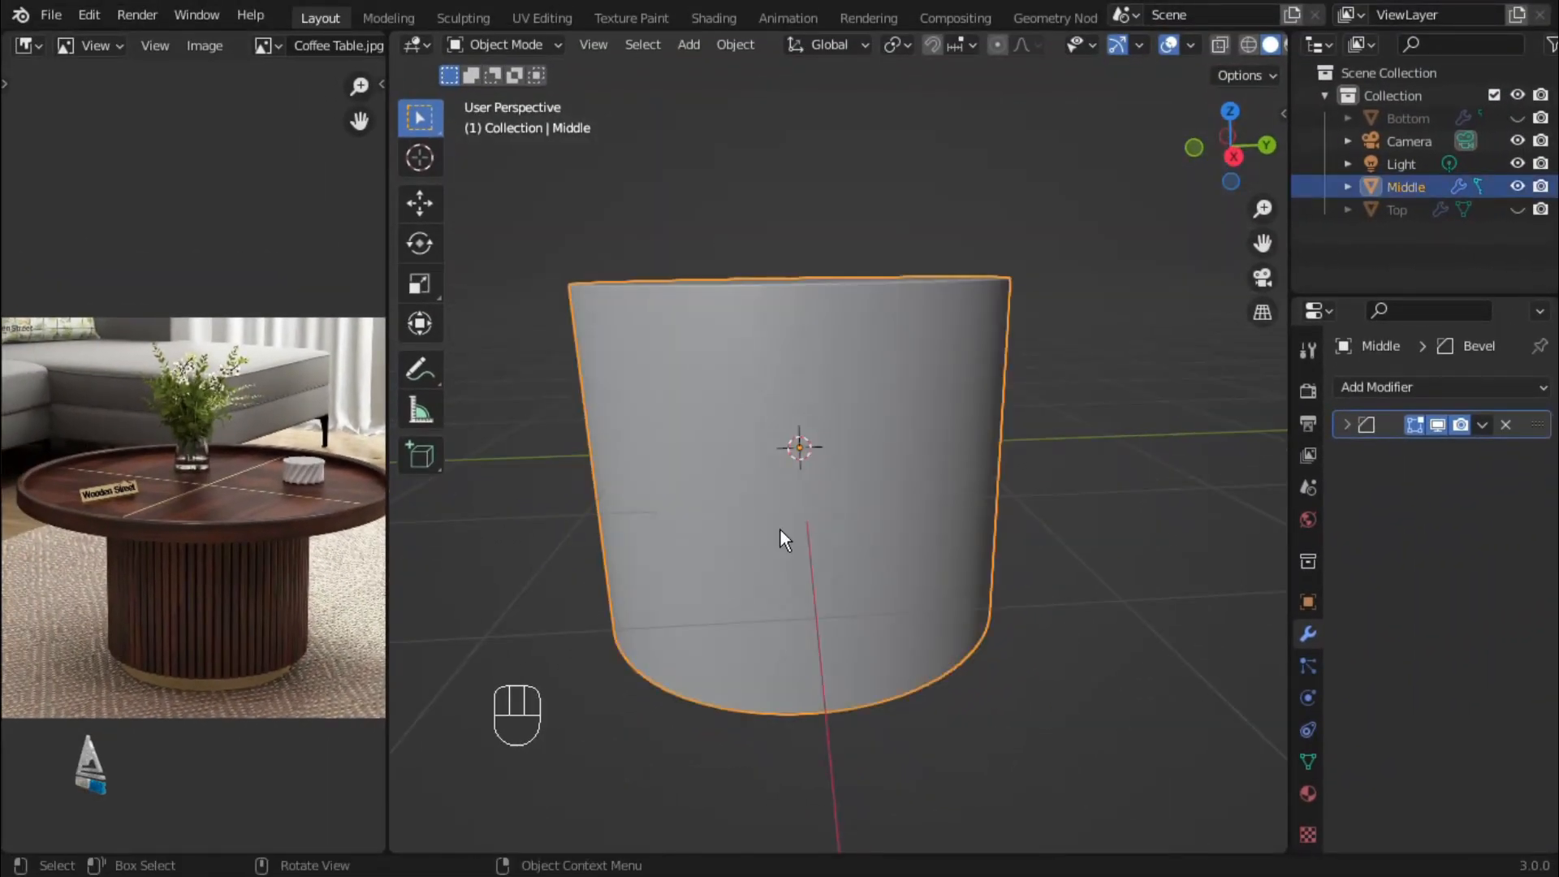
key(ctrl+space)
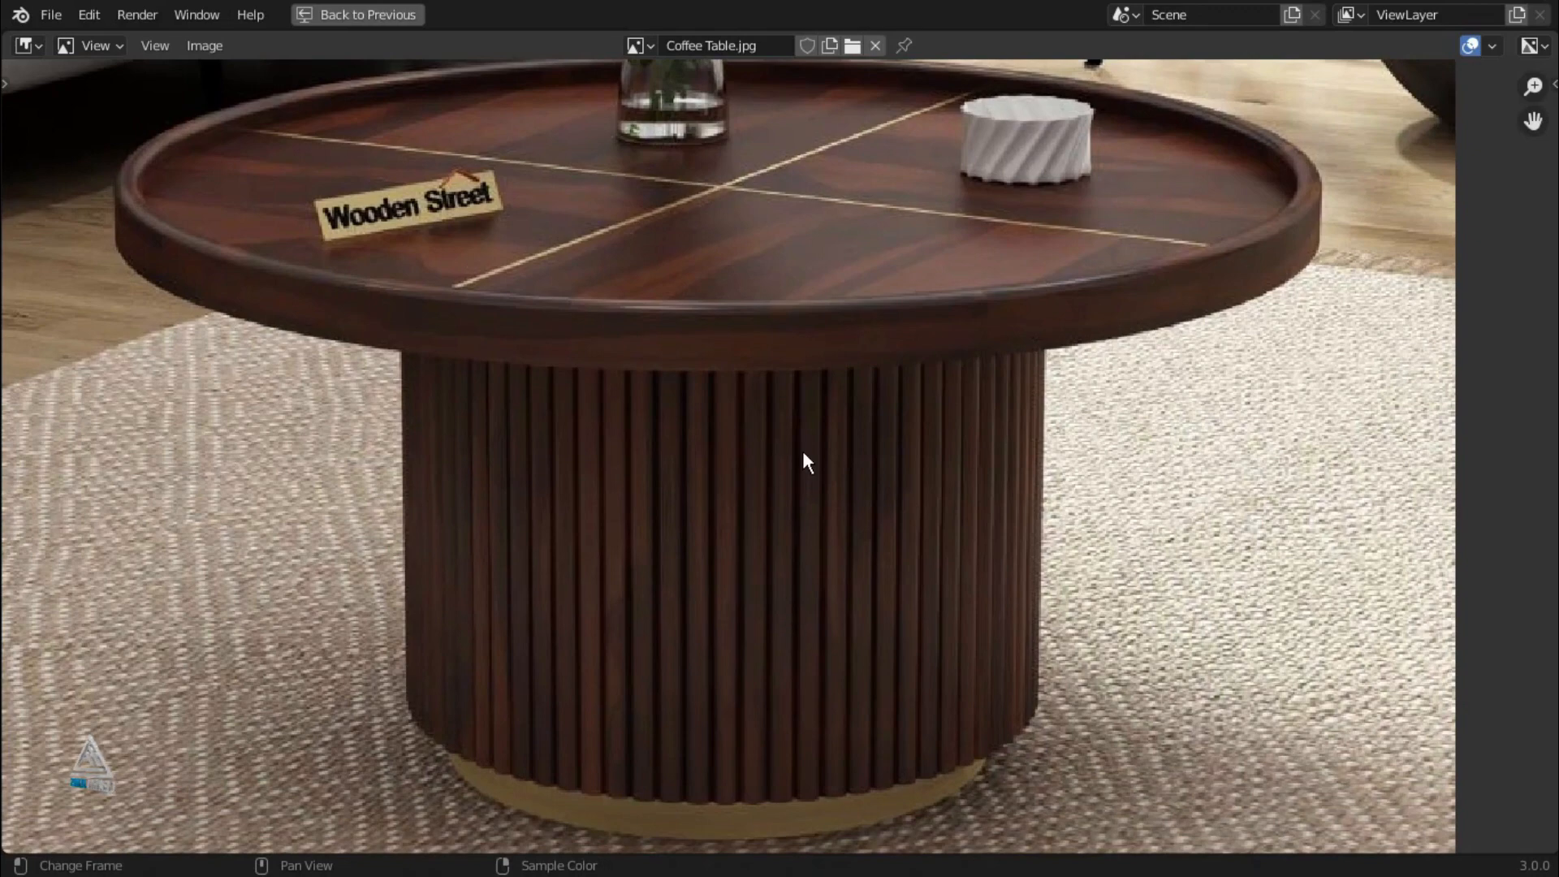
key(ctrl+space)
scroll(237, 481, down, 4)
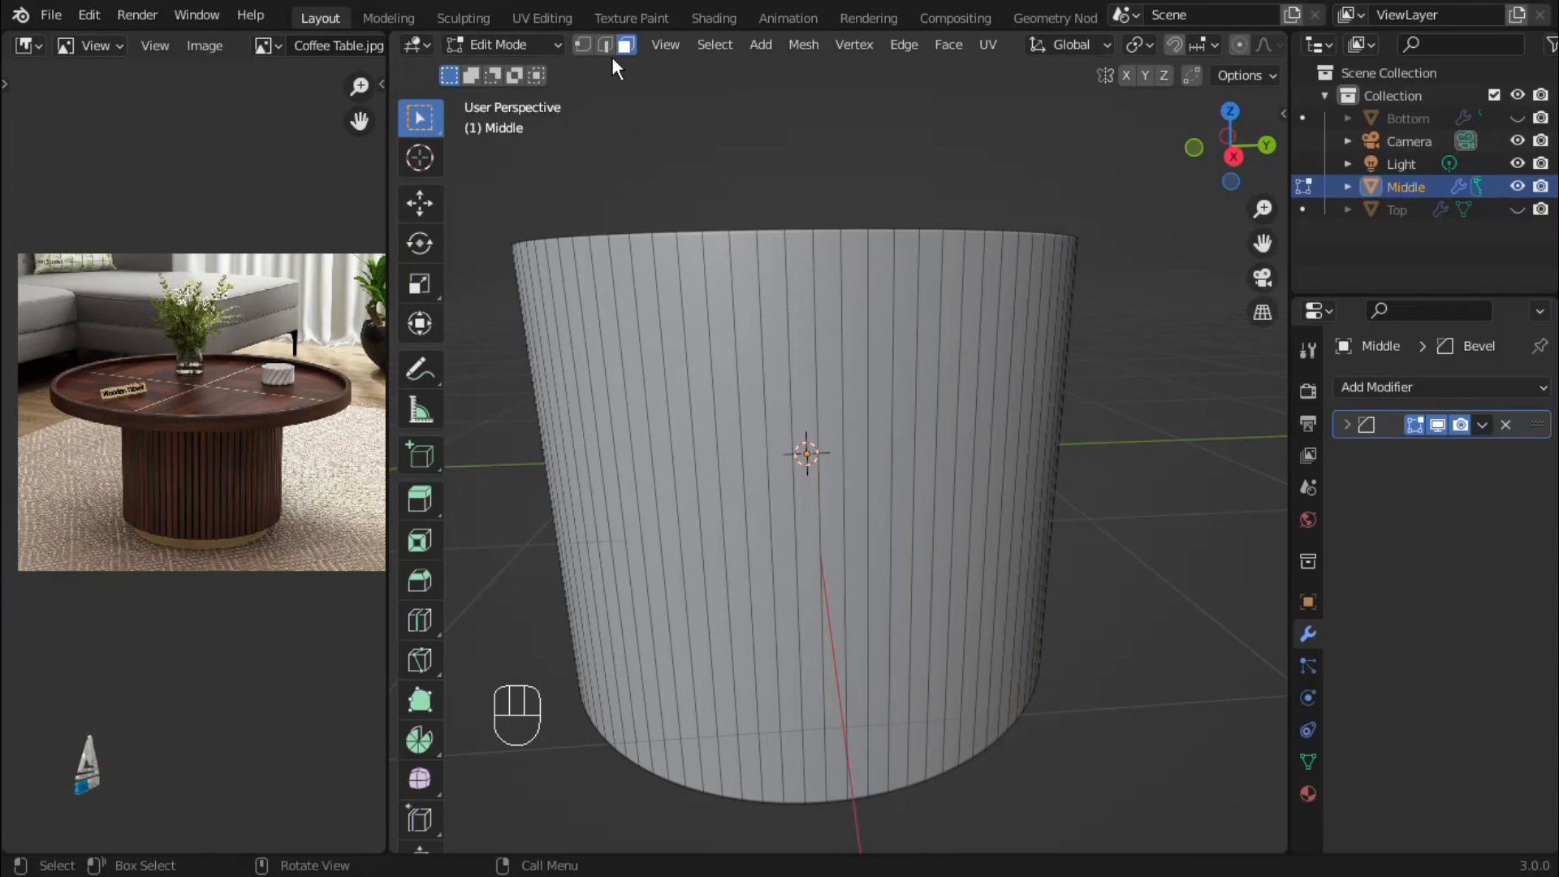
key(2)
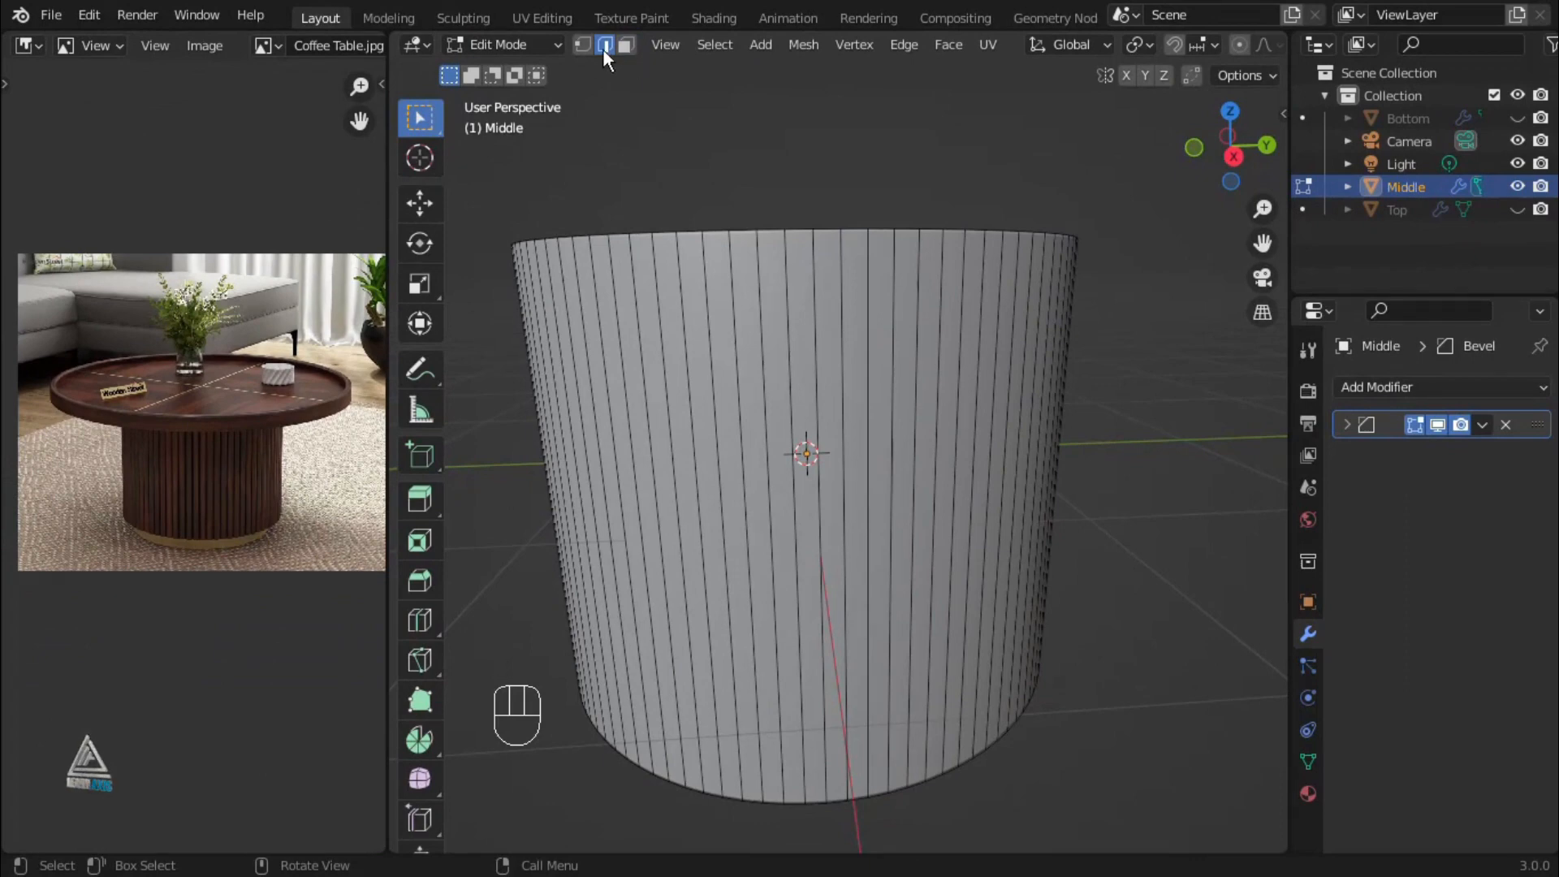
drag(515, 410, 1185, 495)
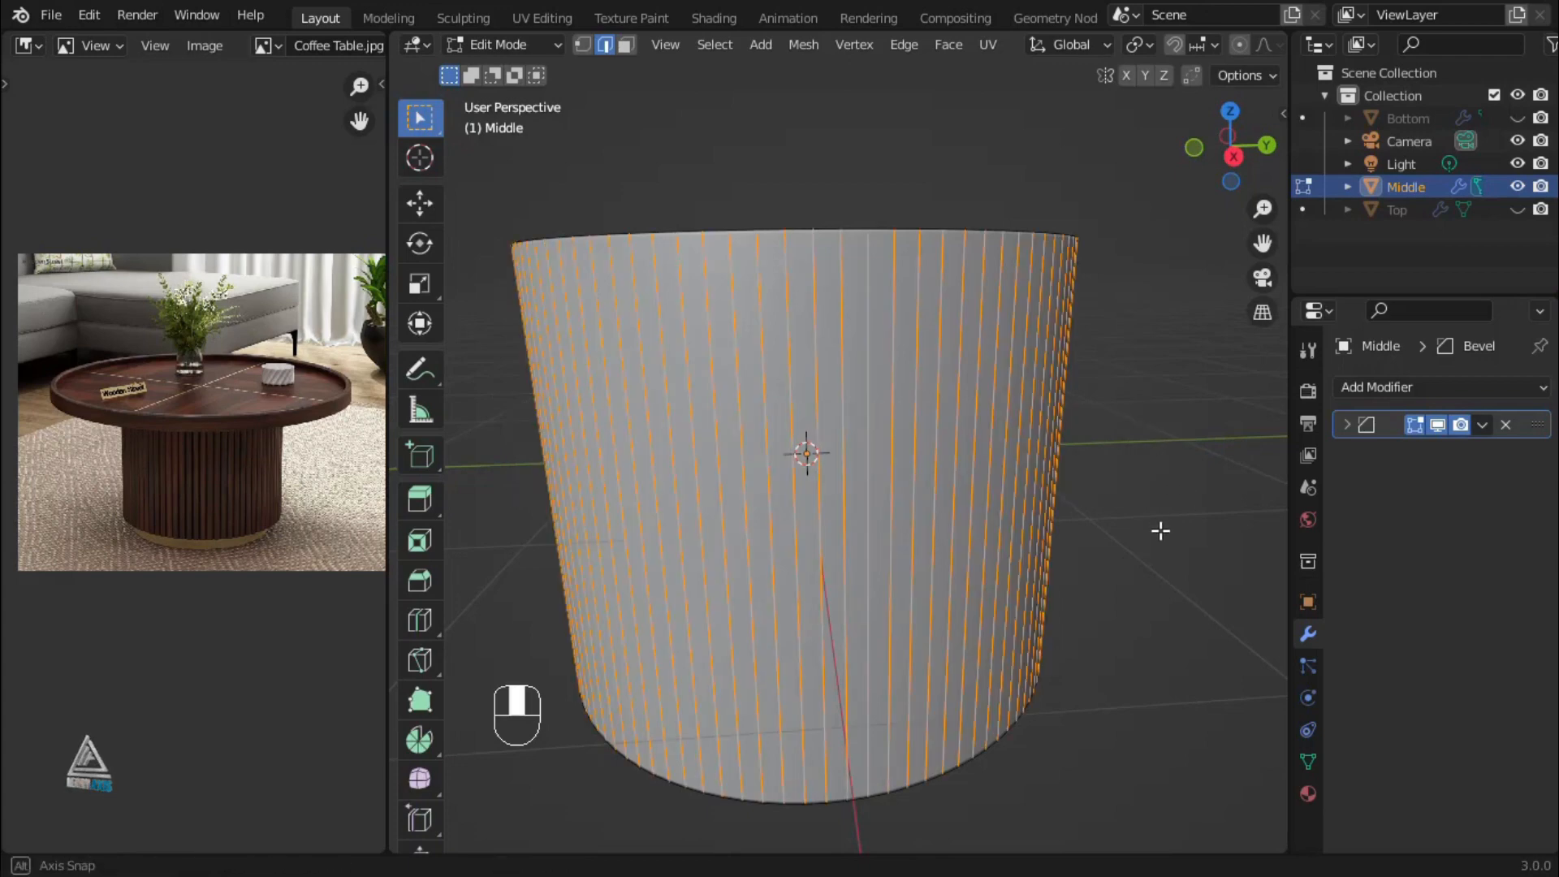
middle_drag(1160, 531, 657, 448)
Select all vertical edges around the Middle cylinder from the front orthographic view in wireframe, and return to solid shading
middle_drag(657, 448, 714, 443)
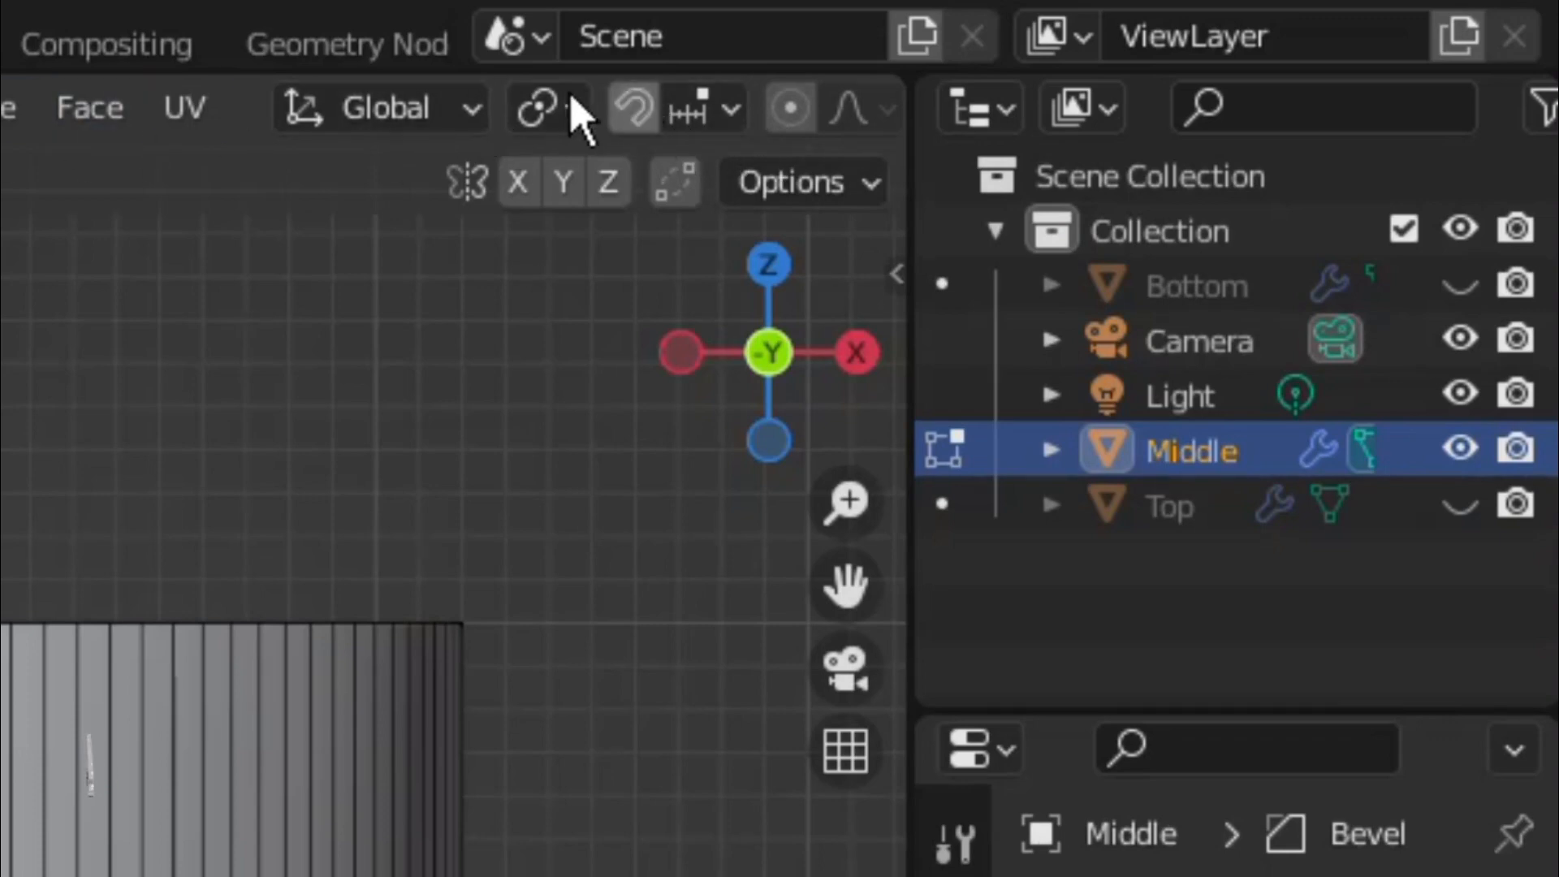
click(918, 77)
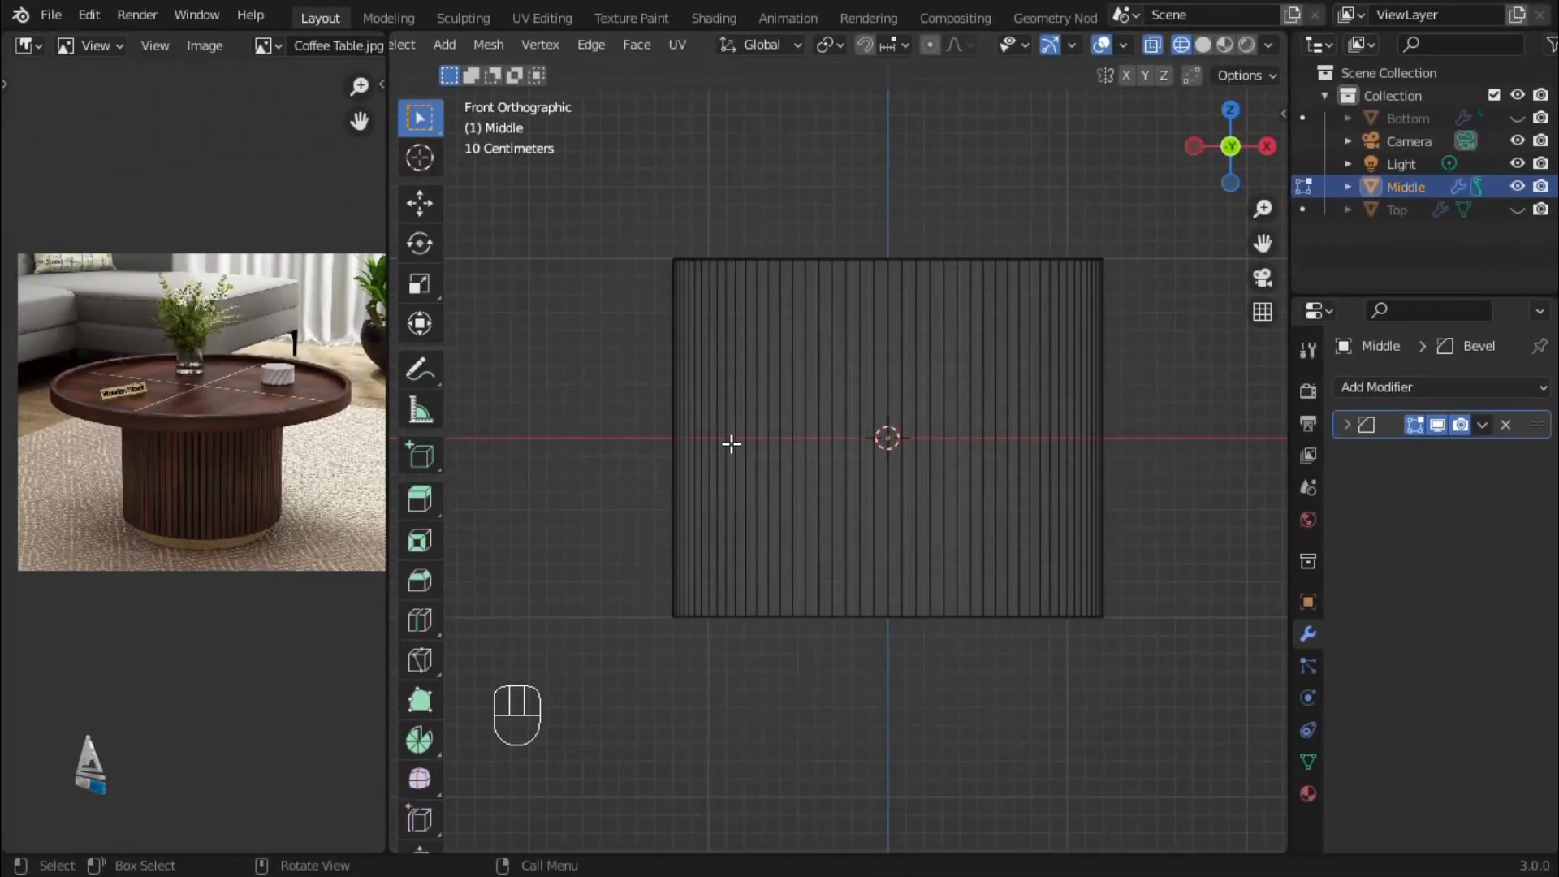
drag(614, 341, 1253, 509)
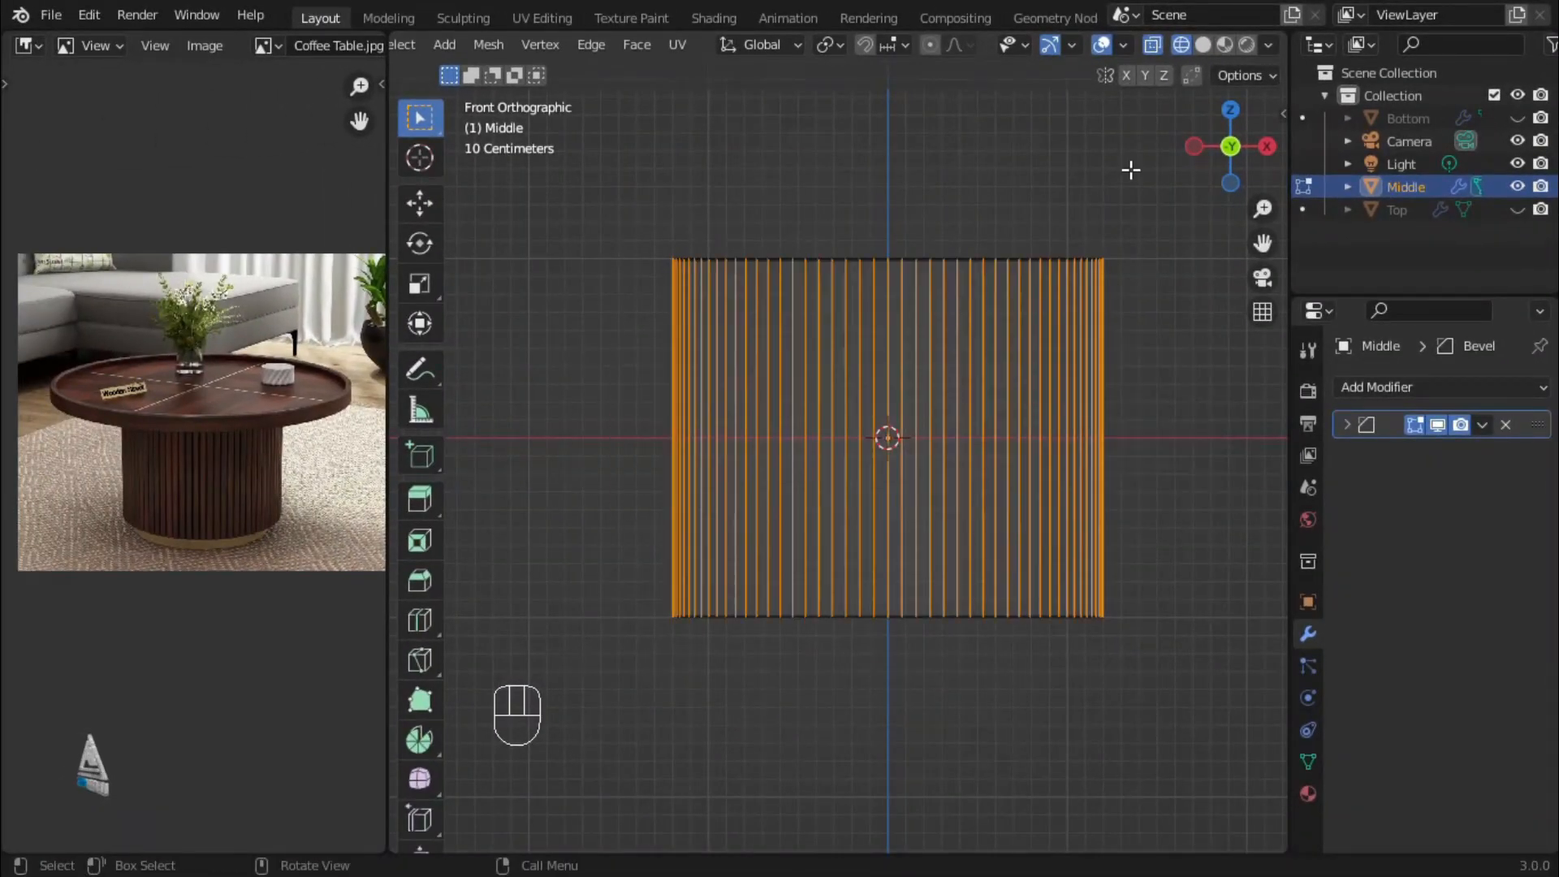
click(1202, 45)
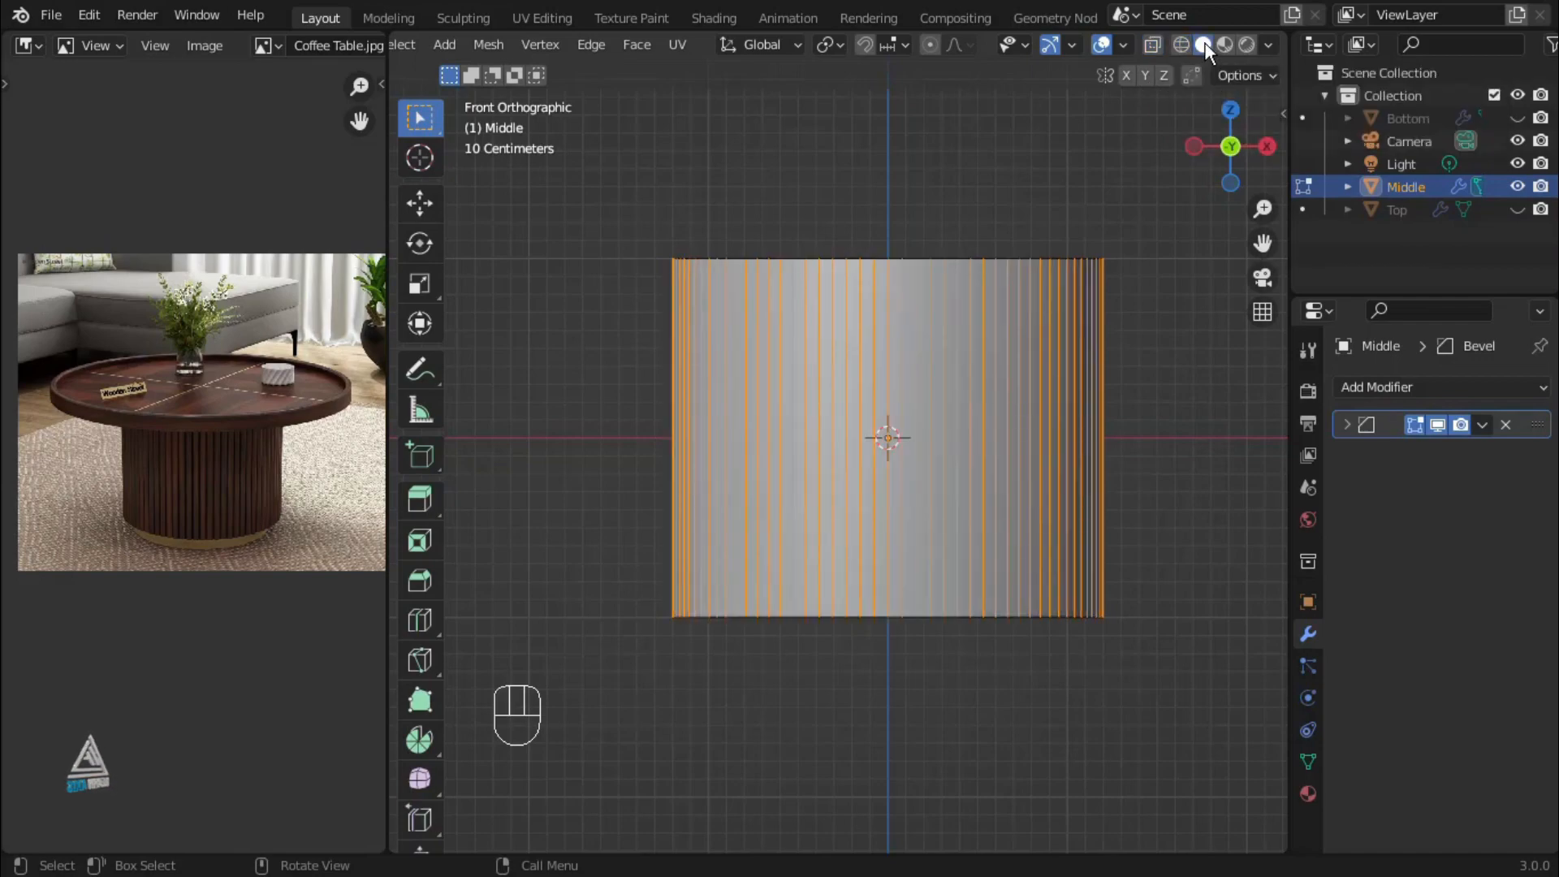